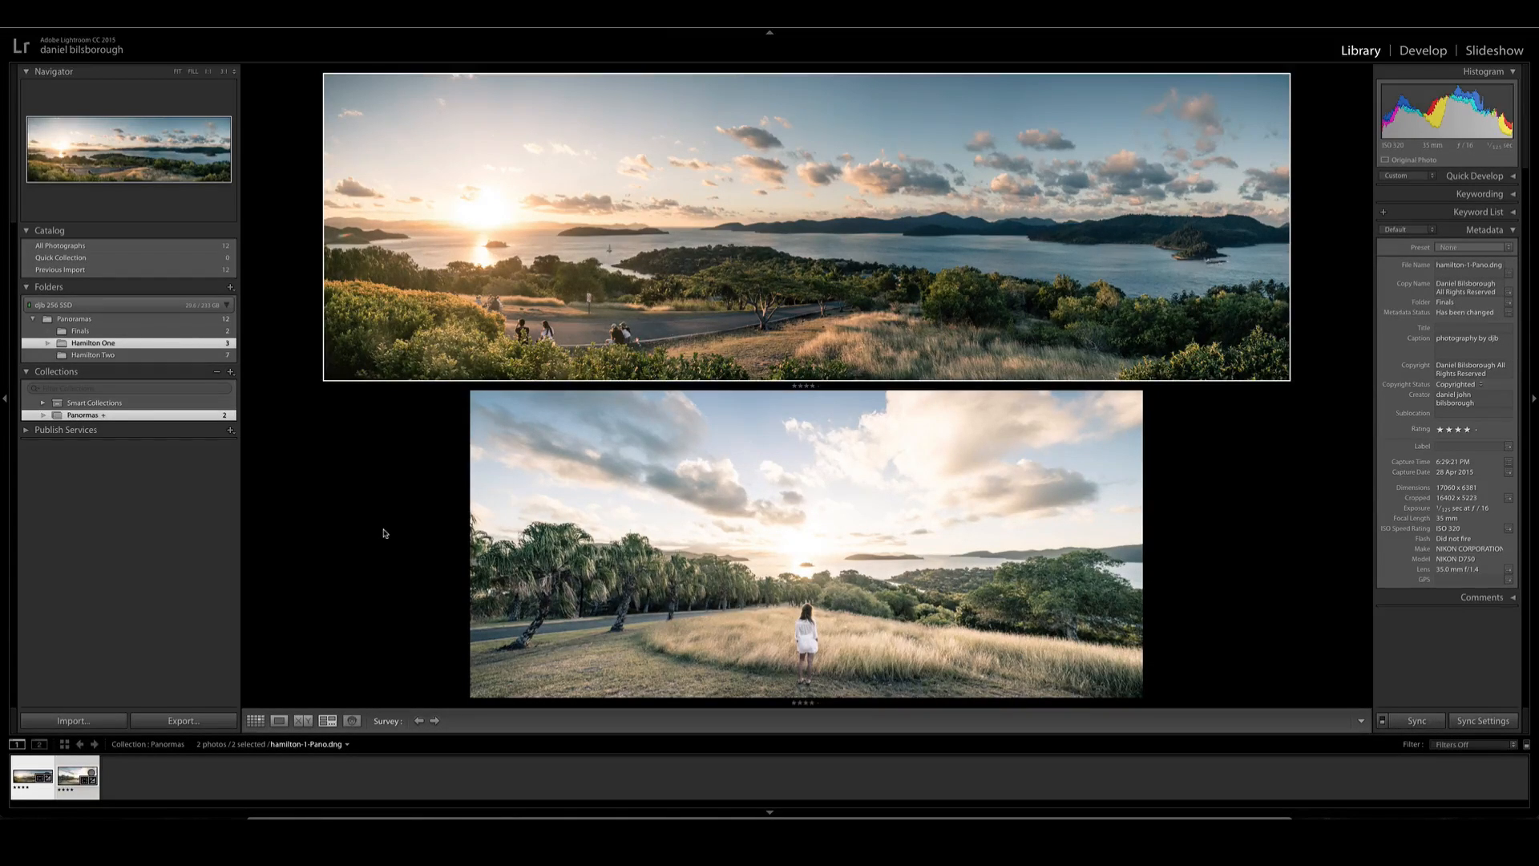
# - Open the first photo of the Hamilton One folder in the Develop module
pyautogui.press('g')
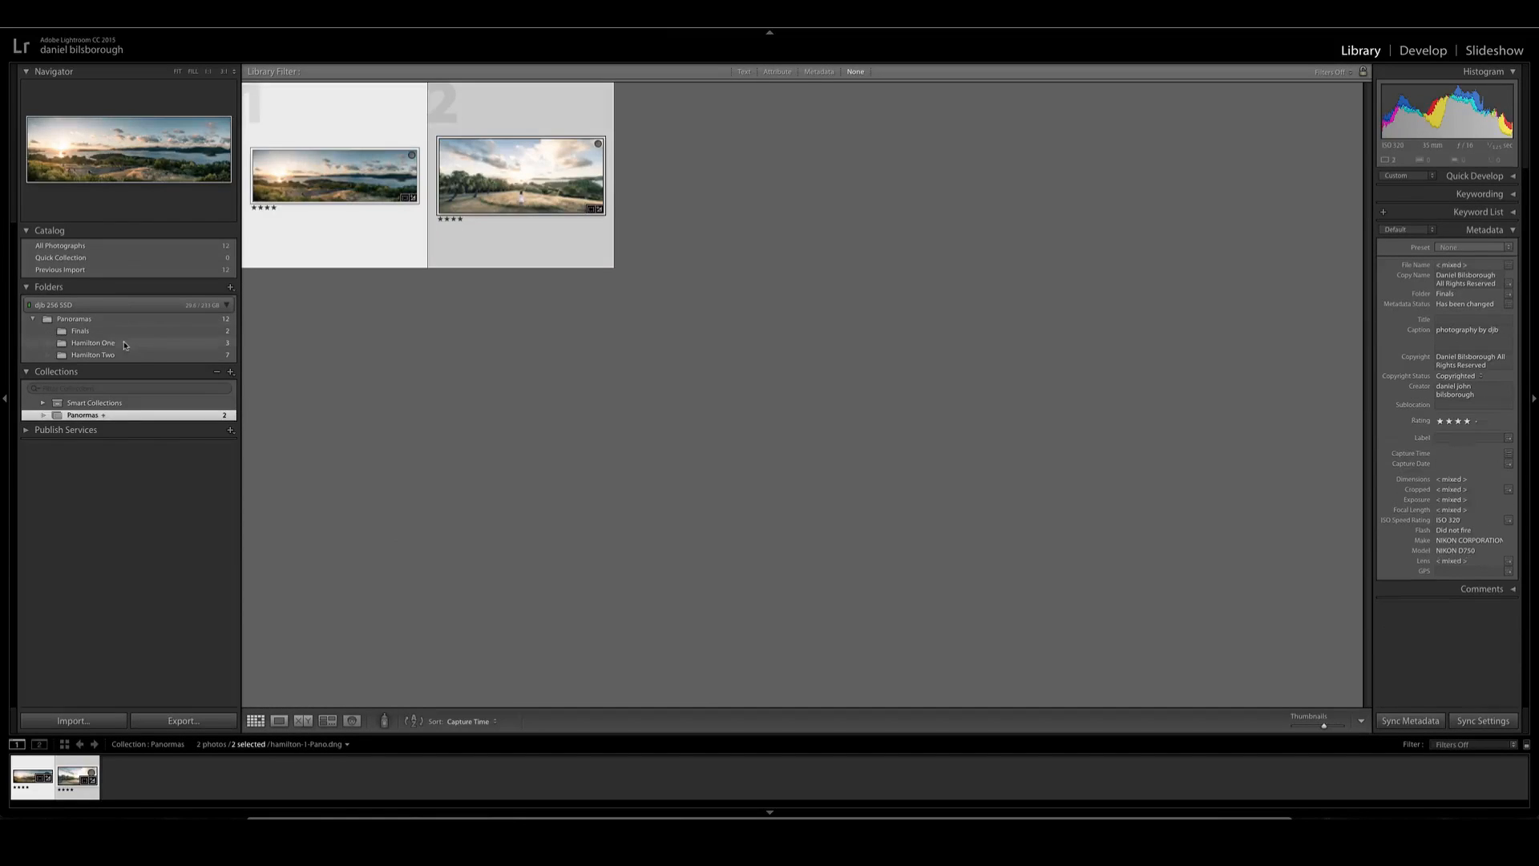
pyautogui.click(124, 345)
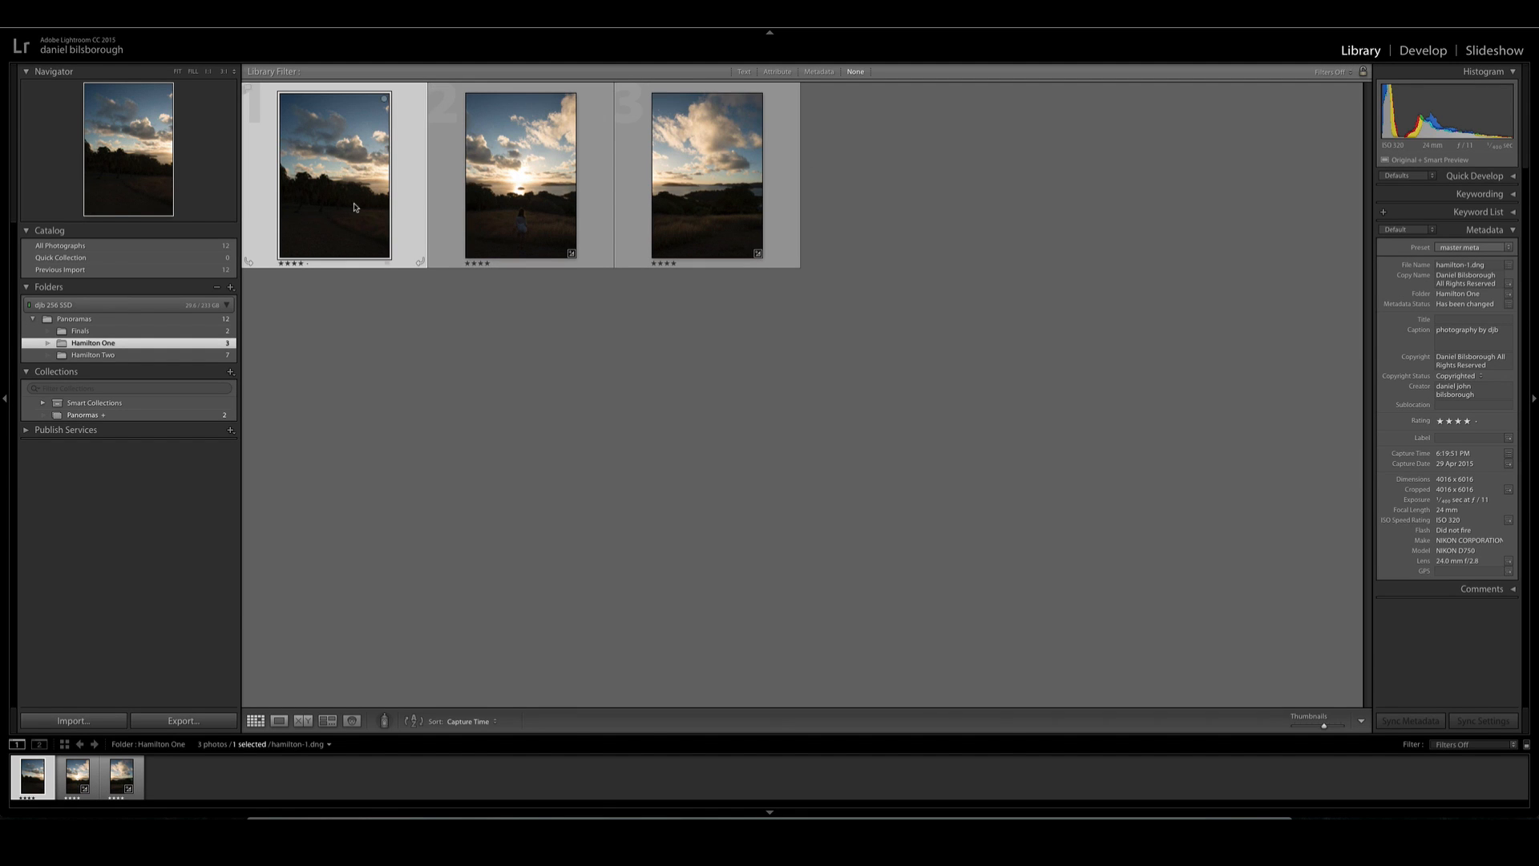
pyautogui.press('d')
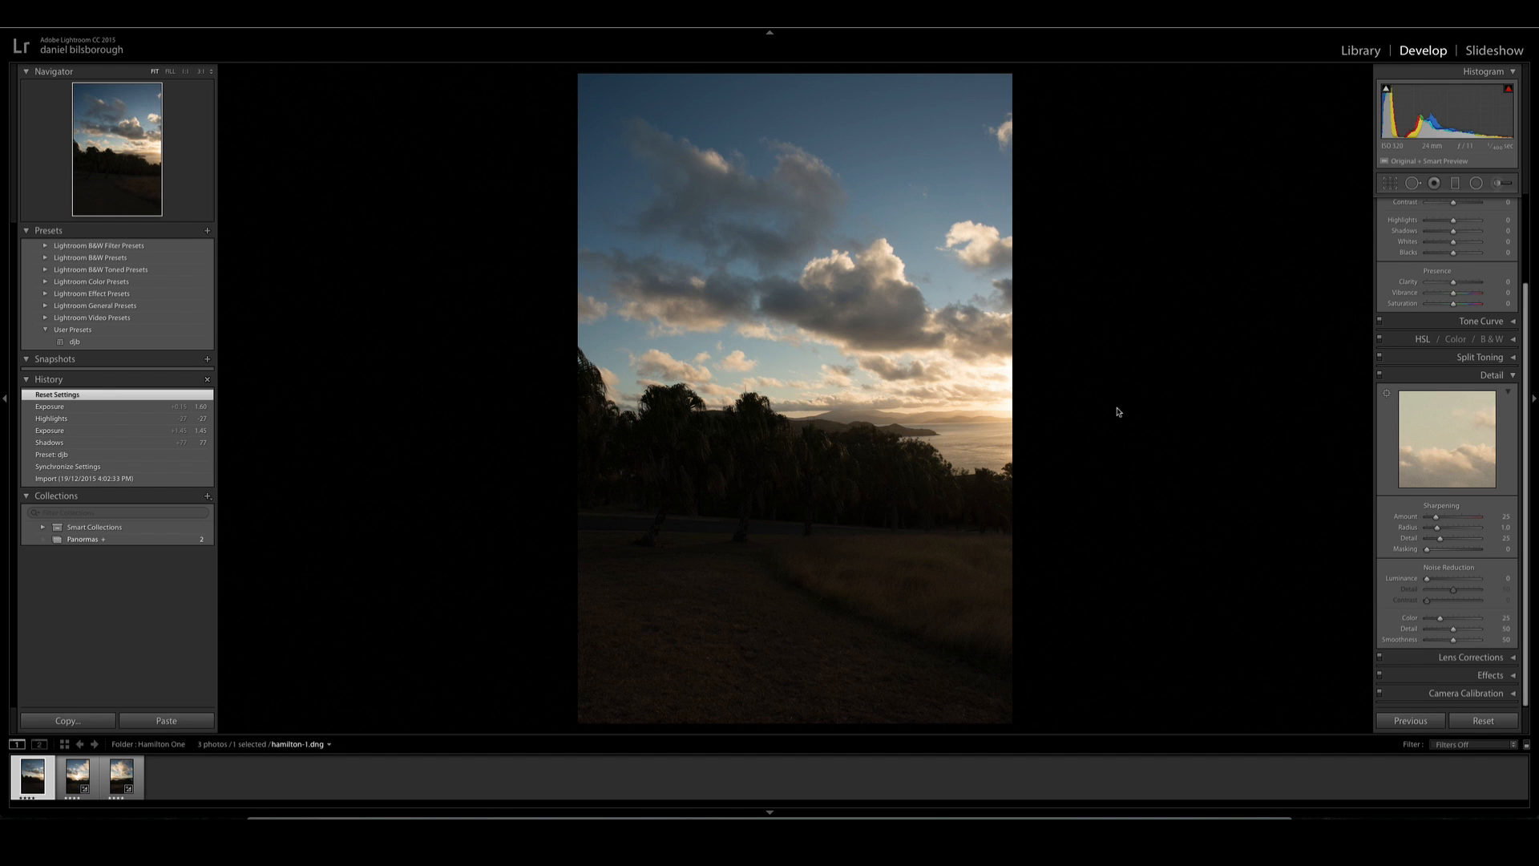
# - Look through the three unedited frames of the folder and return to the first one
pyautogui.press('Right')
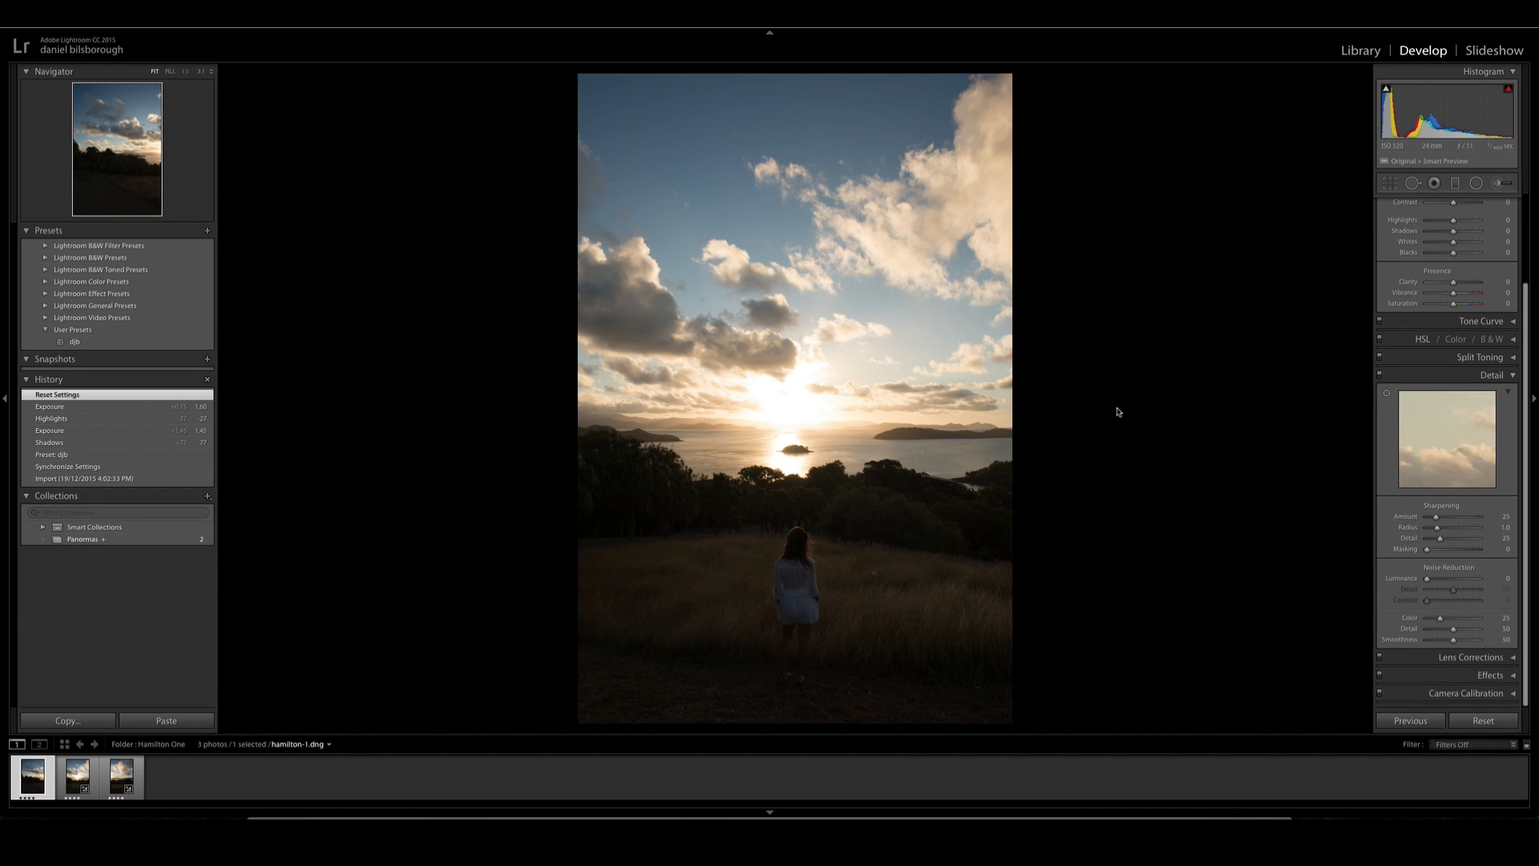
pyautogui.press('Right')
pyautogui.press('Left')
pyautogui.press('Left')
pyautogui.press('Right')
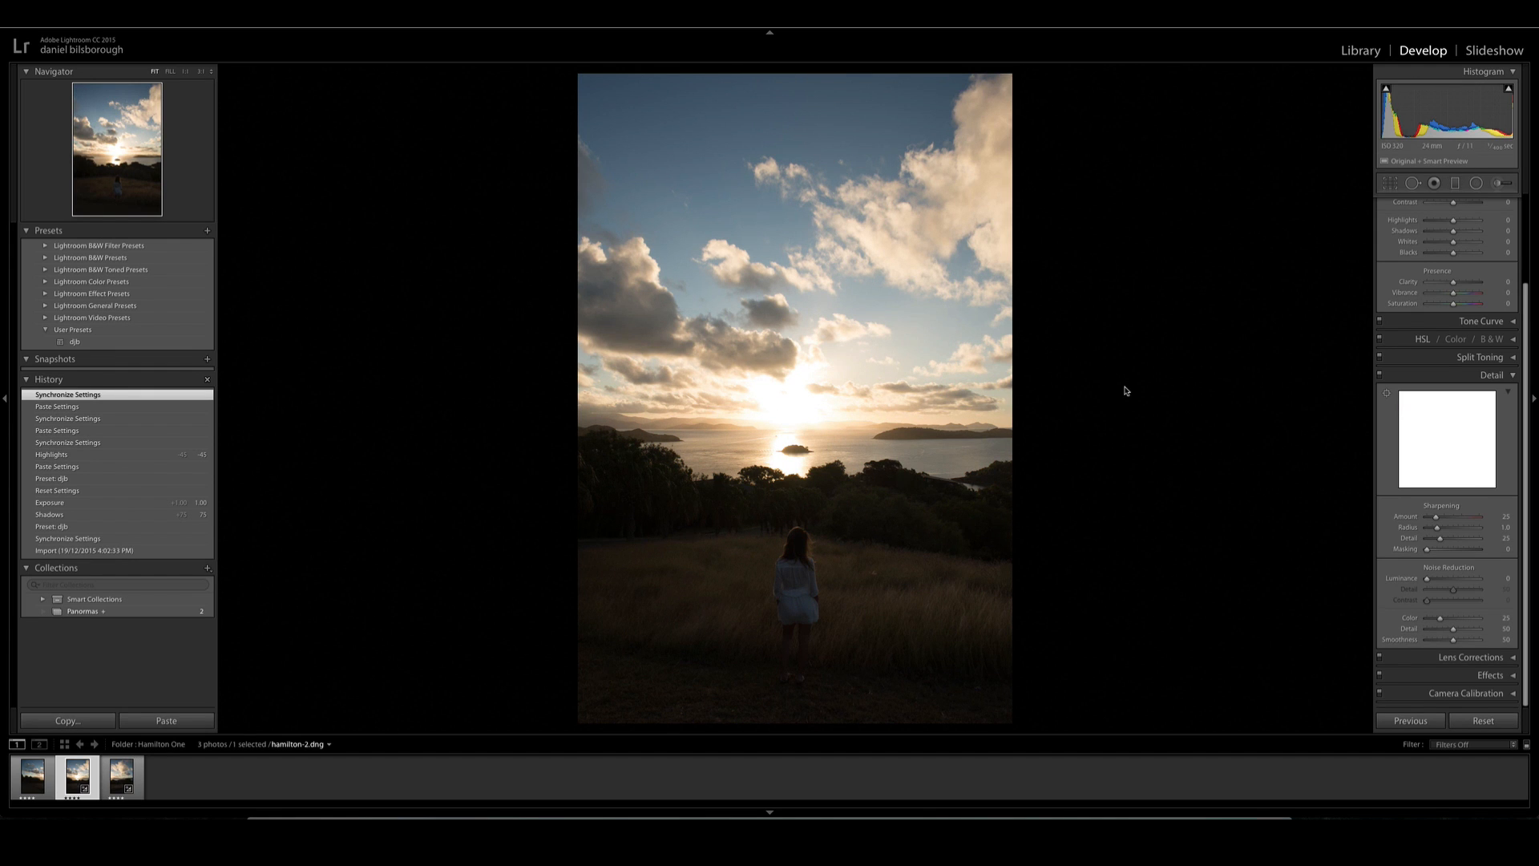
pyautogui.press('Left')
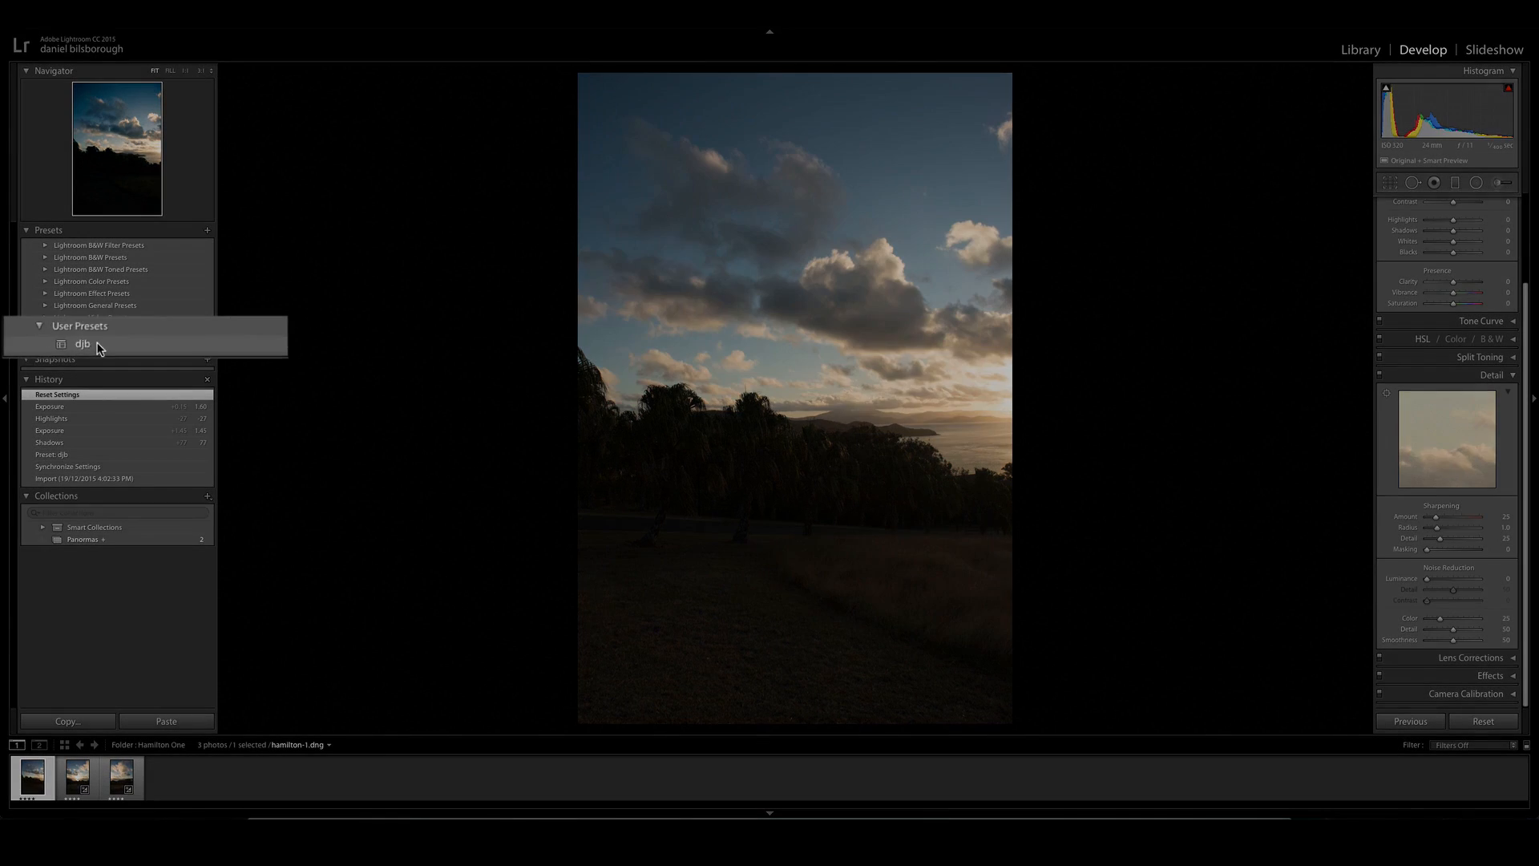
# - Apply the djb user preset to the first photo and set Exposure to +1.50, Highlights to -28 and Shadows to +71
pyautogui.click(90, 346)
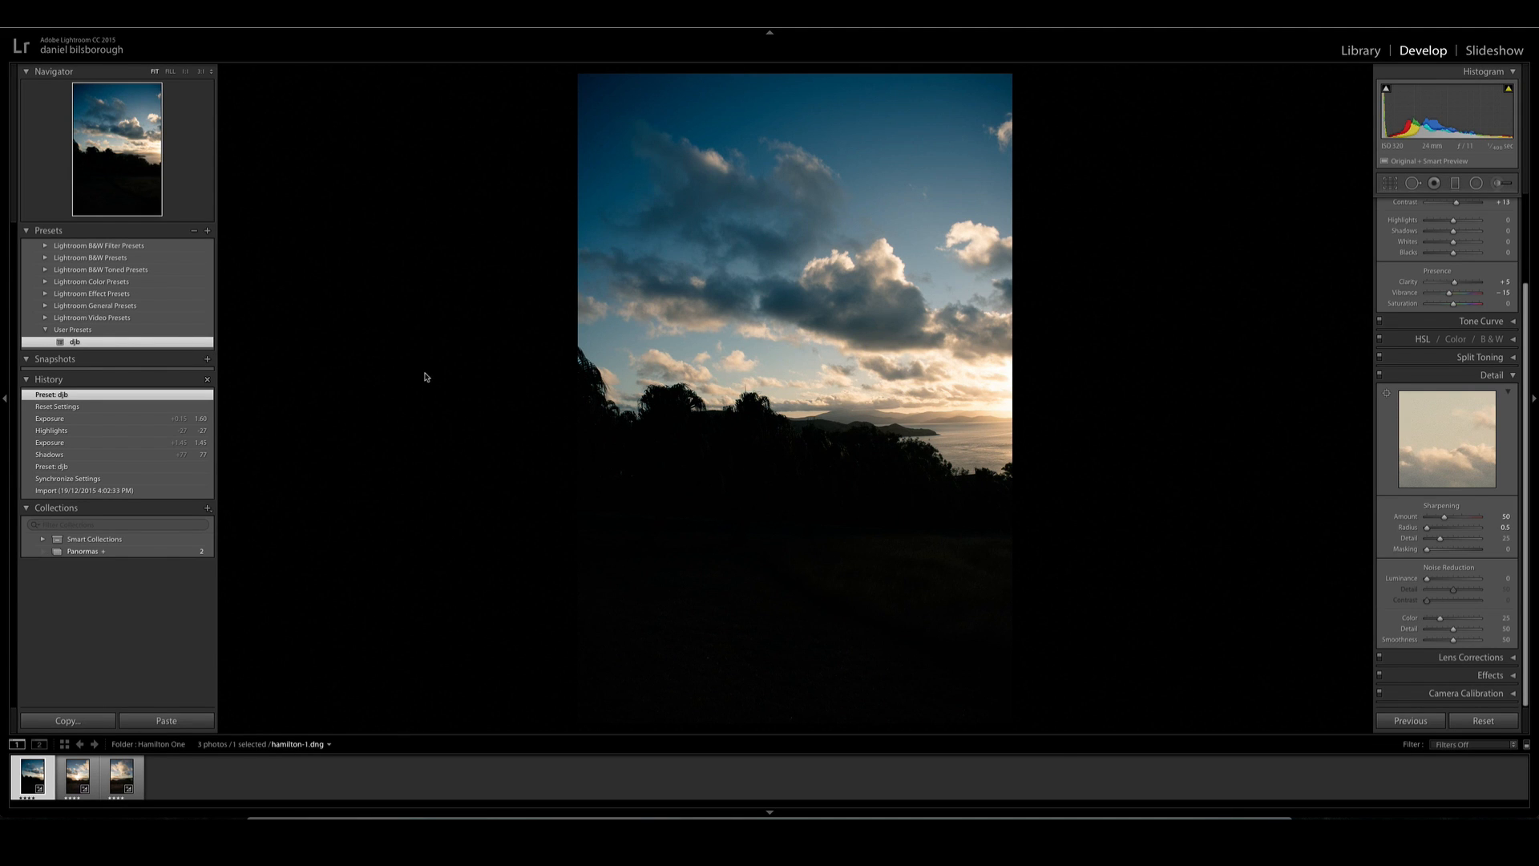
pyautogui.scroll(5, 1449, 325)
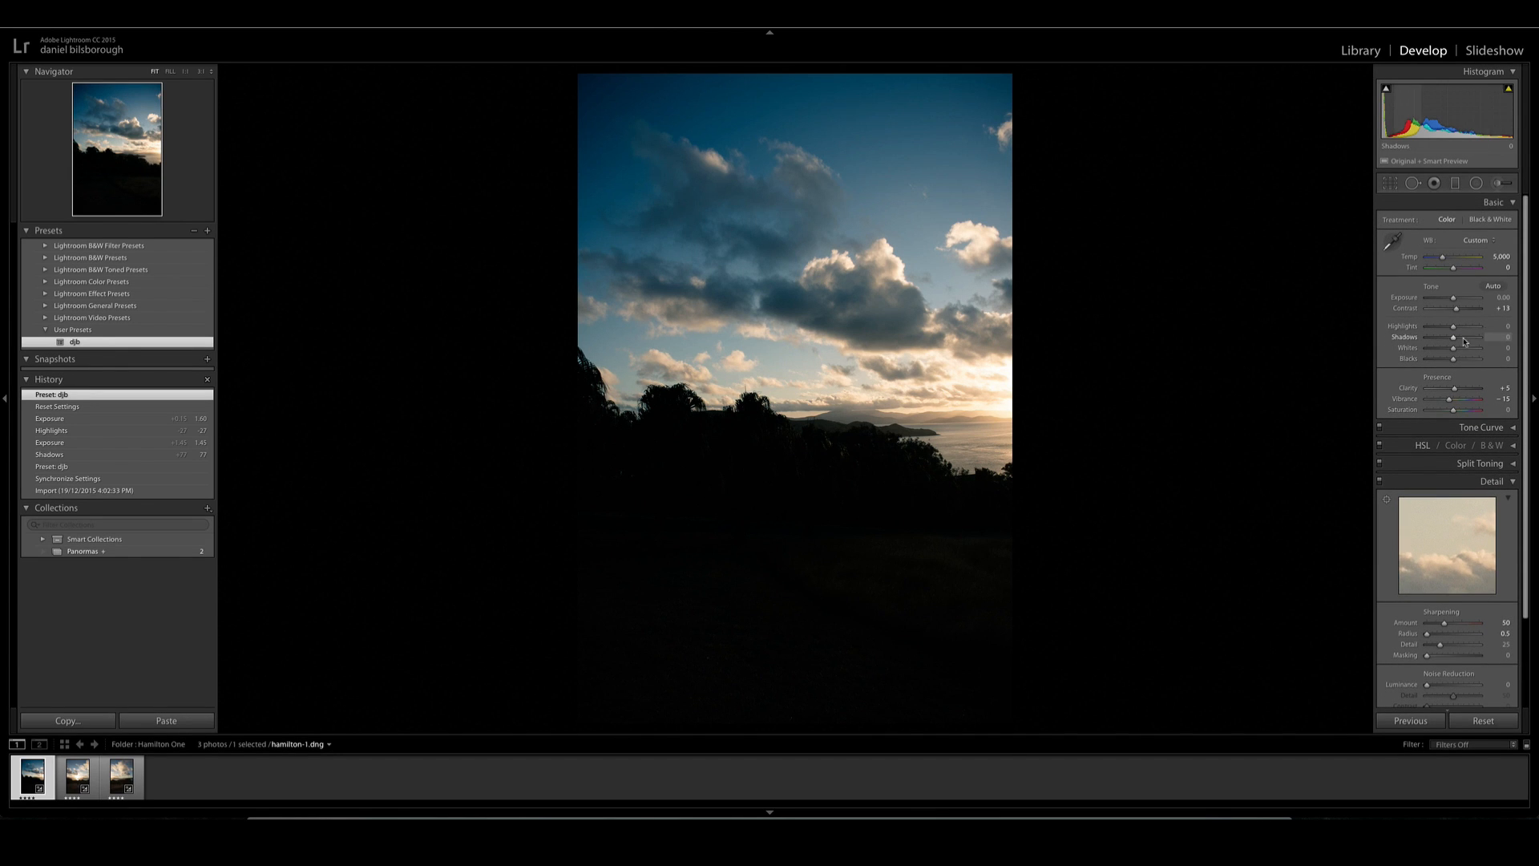
pyautogui.moveTo(1457, 338)
pyautogui.mouseDown()
pyautogui.moveTo(1471, 338)
pyautogui.moveTo(1456, 297)
pyautogui.moveTo(1444, 331)
pyautogui.moveTo(1460, 299)
pyautogui.moveTo(1472, 337)
pyautogui.mouseUp()
# - Copy all develop settings from the first photo and paste them onto the second and third photos
pyautogui.press('super+shift+c')
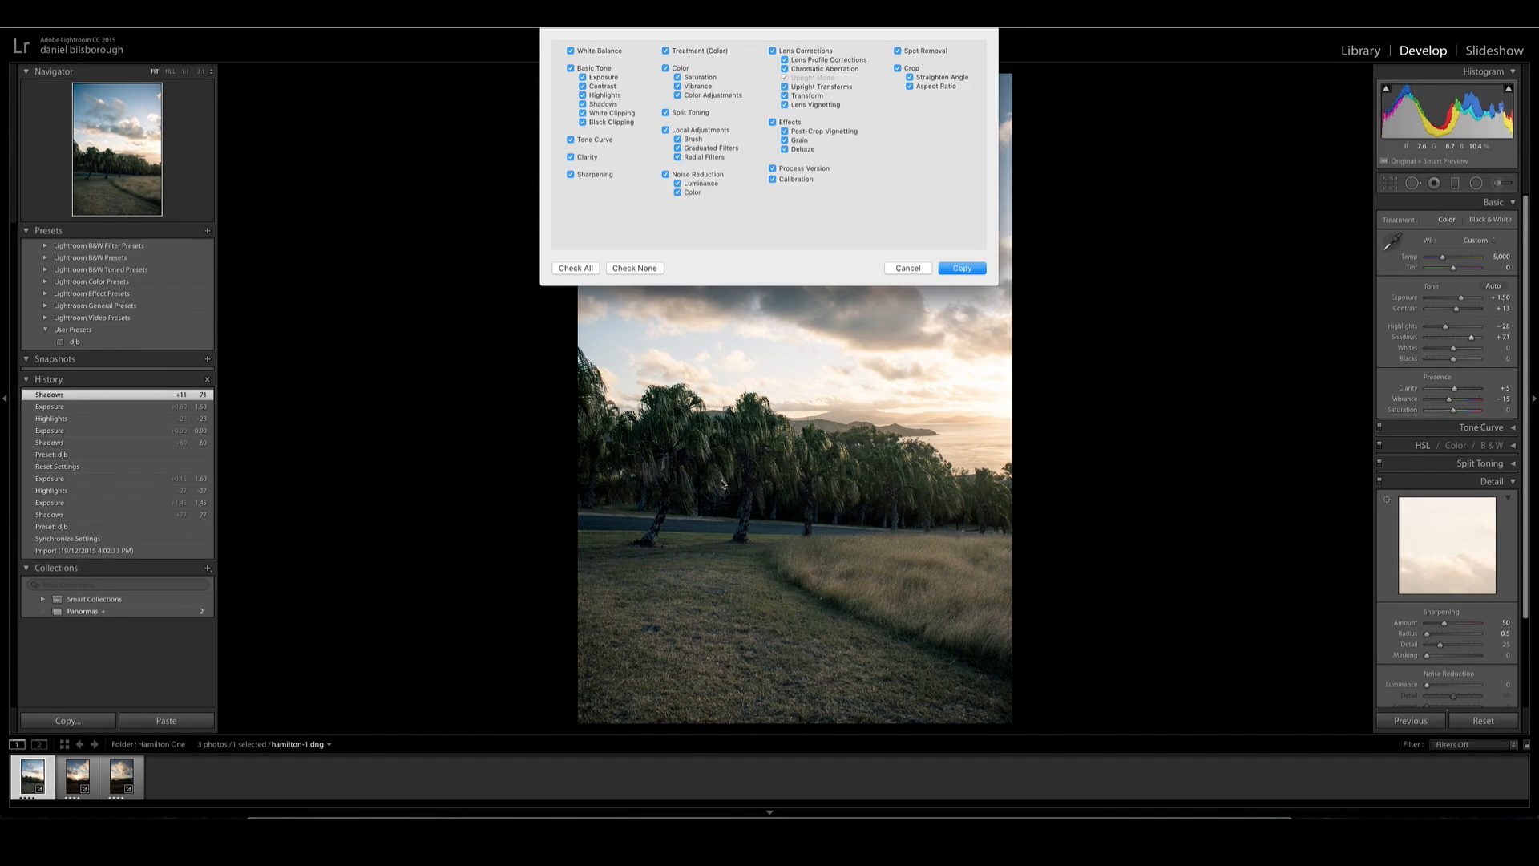
pyautogui.click(970, 271)
pyautogui.press('Right')
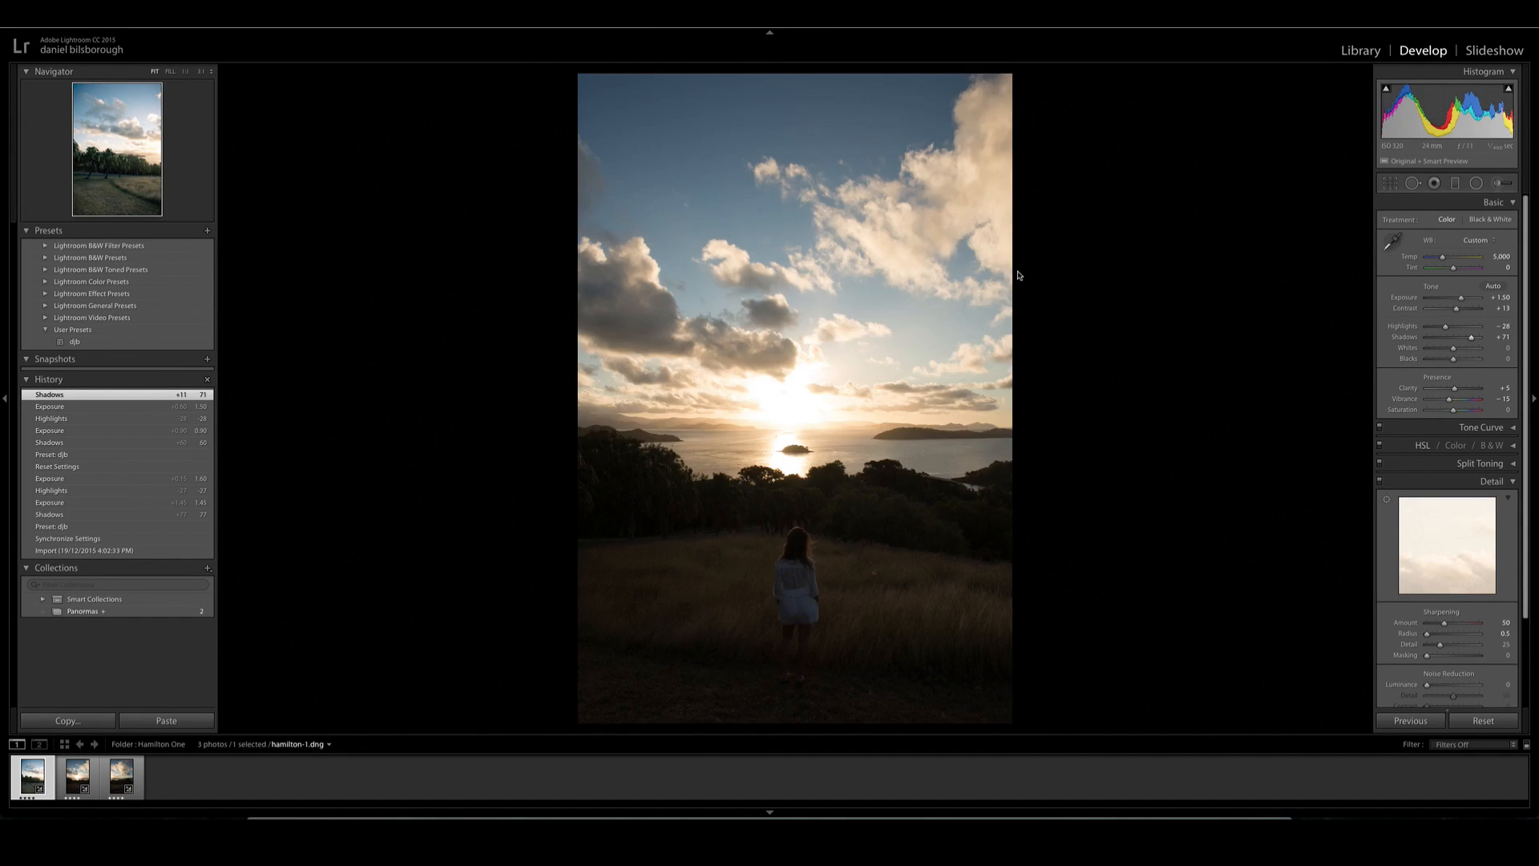
pyautogui.press('super+shift+v')
pyautogui.press('Right')
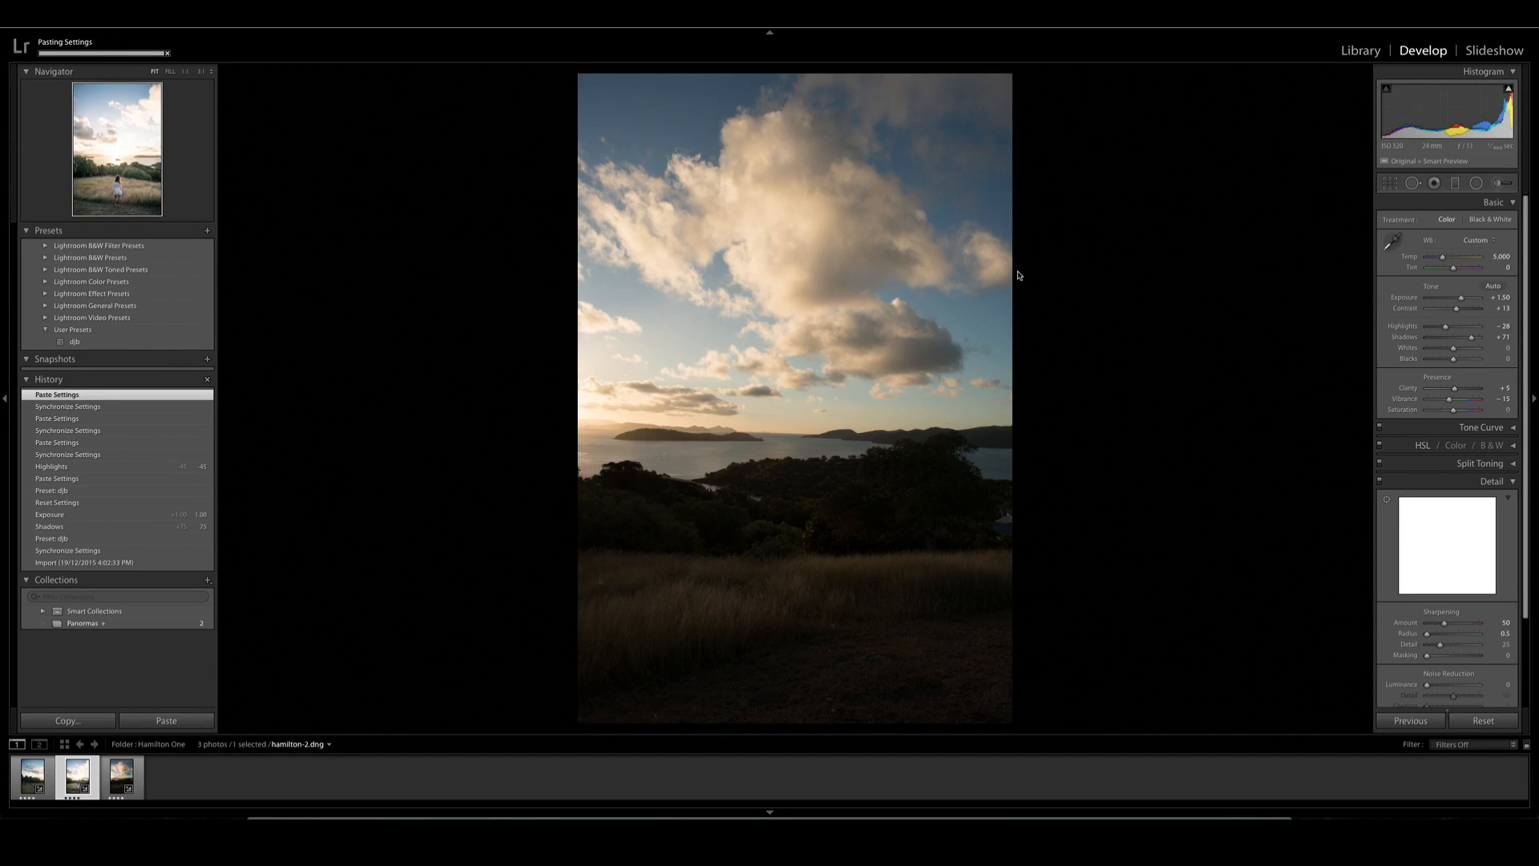
# - Set the second photo's Highlights to -67 and return to the Library grid
pyautogui.press('Left')
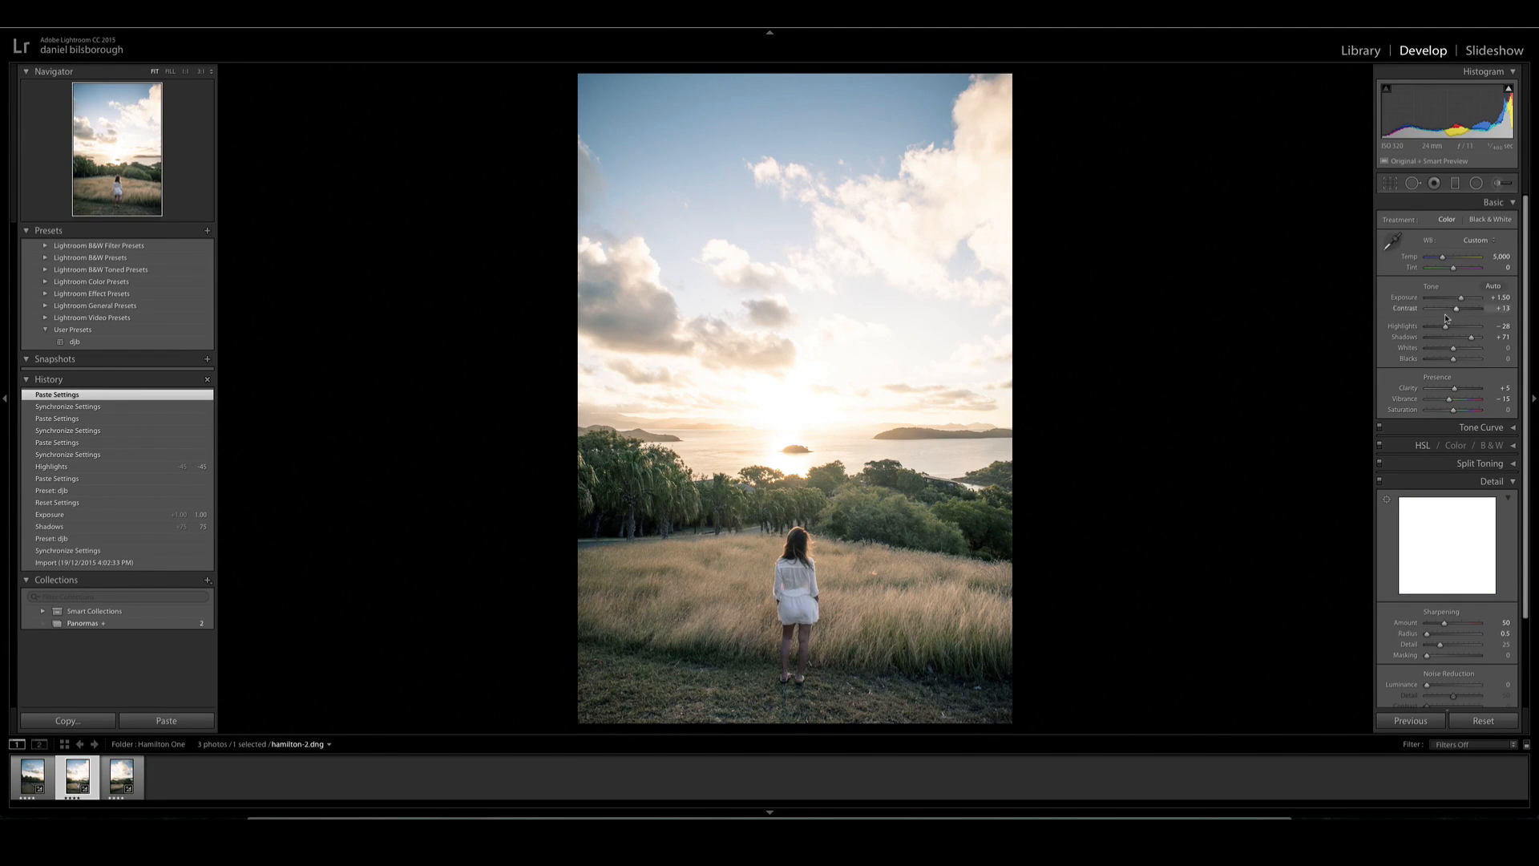
pyautogui.moveTo(1445, 328); pyautogui.dragTo(1435, 326)
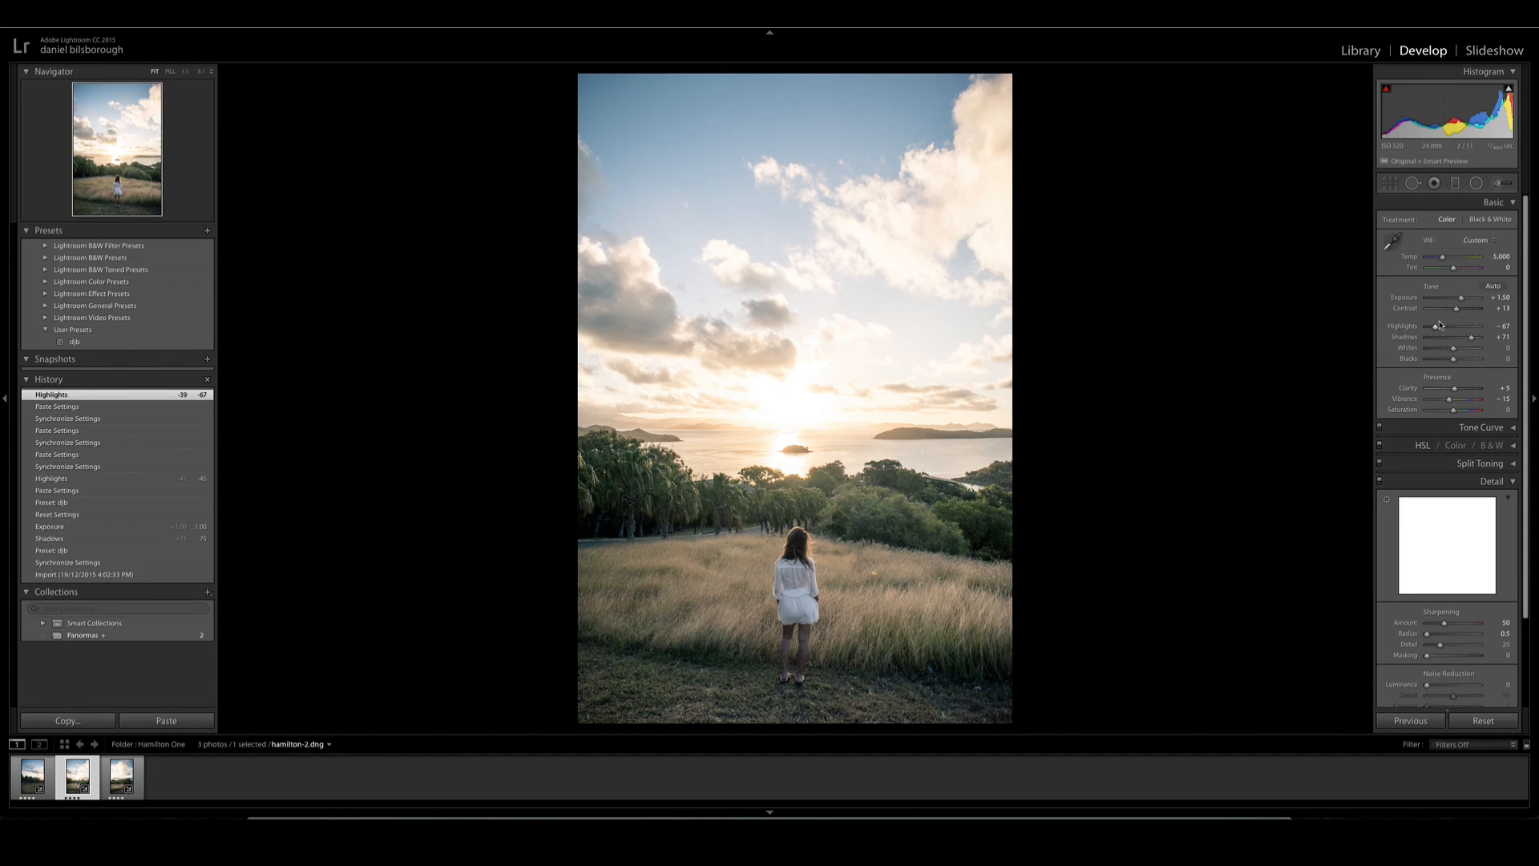
pyautogui.press('Left')
pyautogui.press('g')
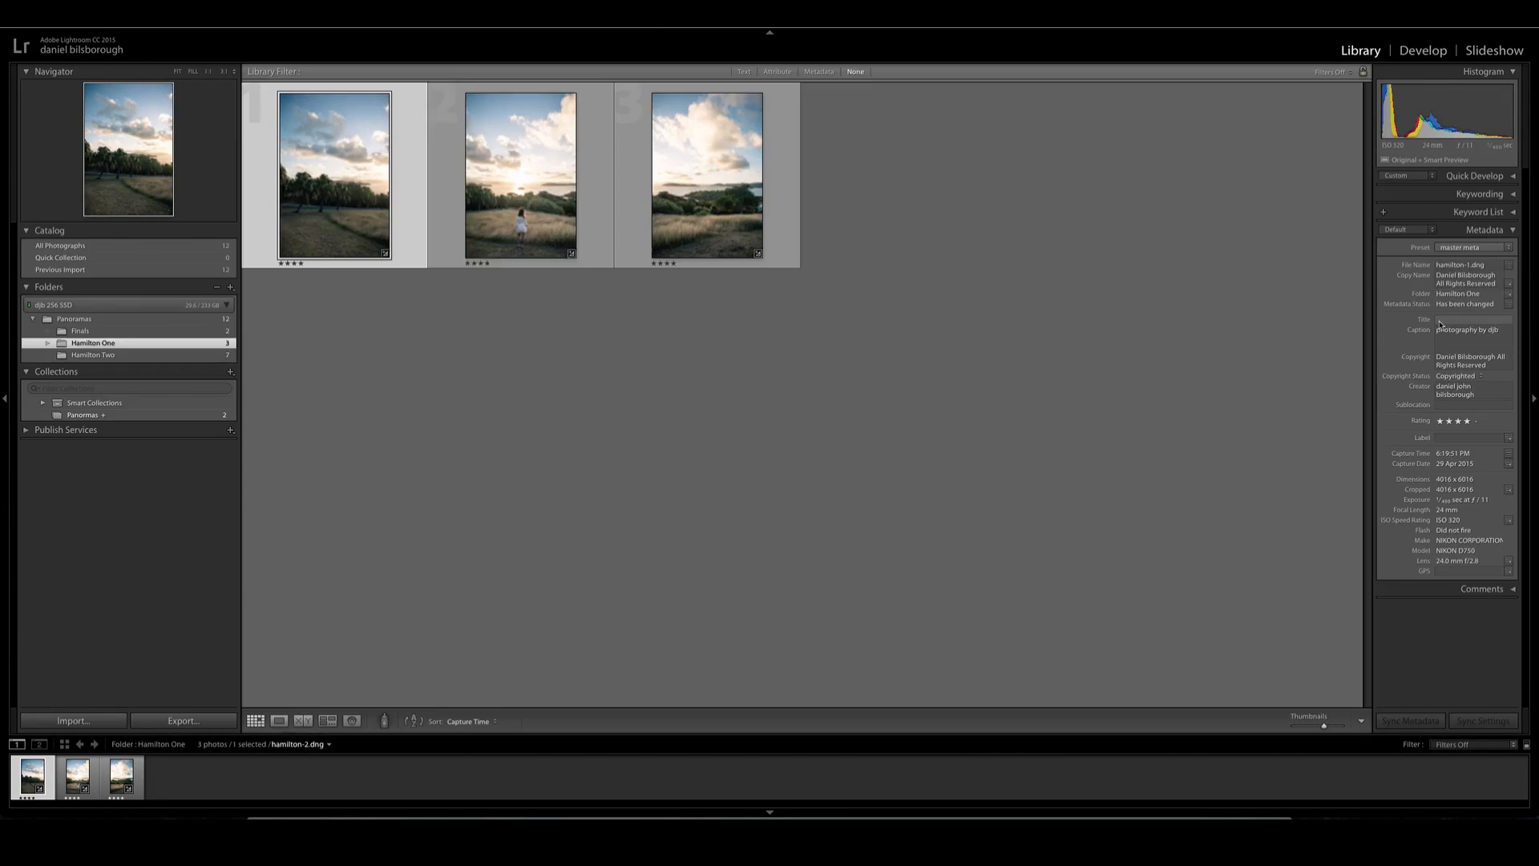
# - Select all three photos, compare them side by side in Survey view and start a panorama merge from them
pyautogui.hotkey('ctrl', 'a')
pyautogui.press('n')
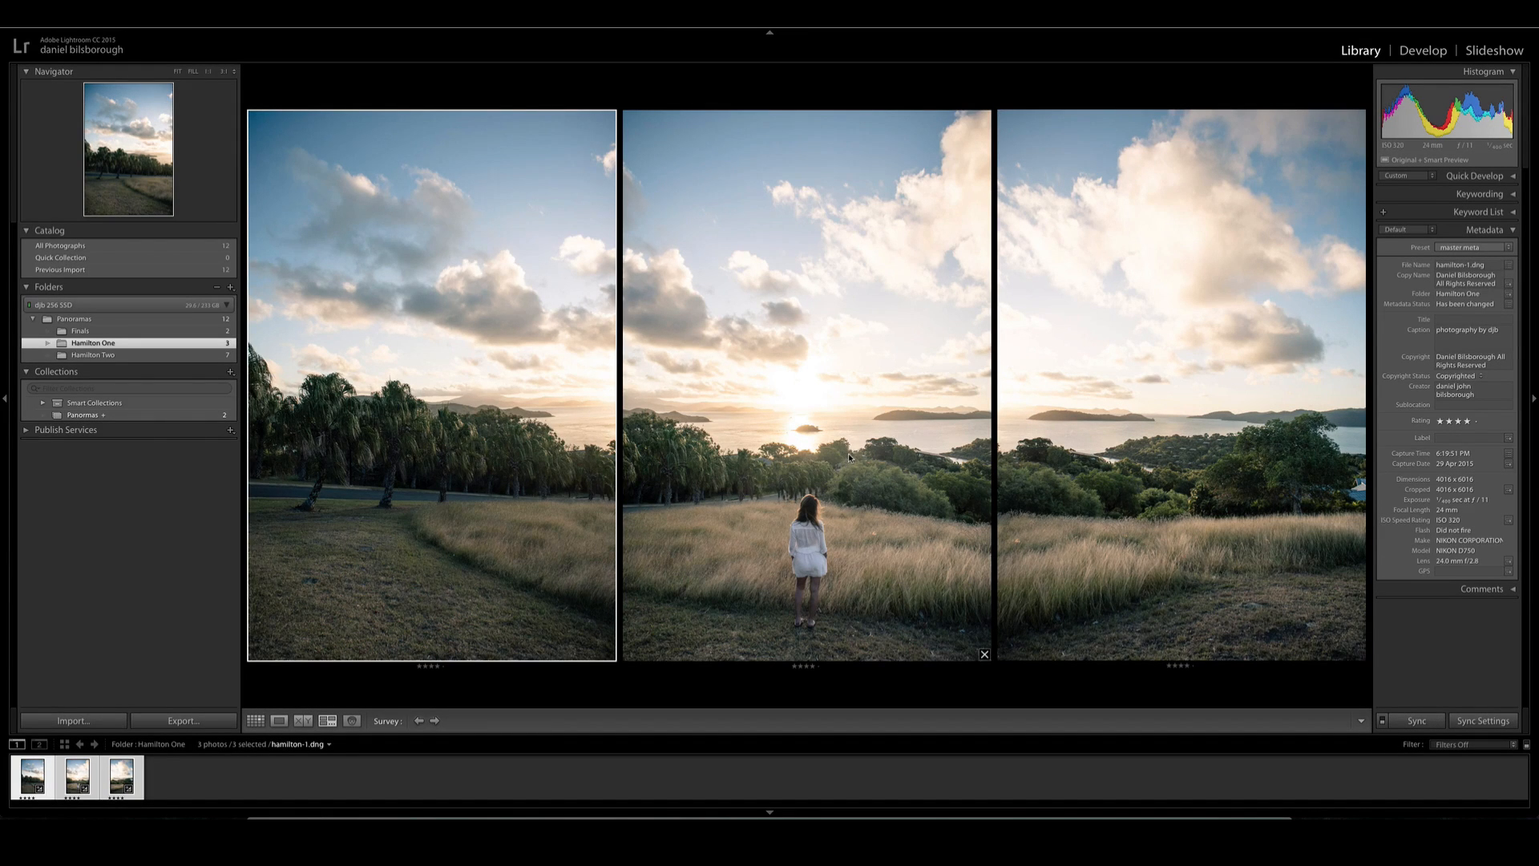
pyautogui.press('g')
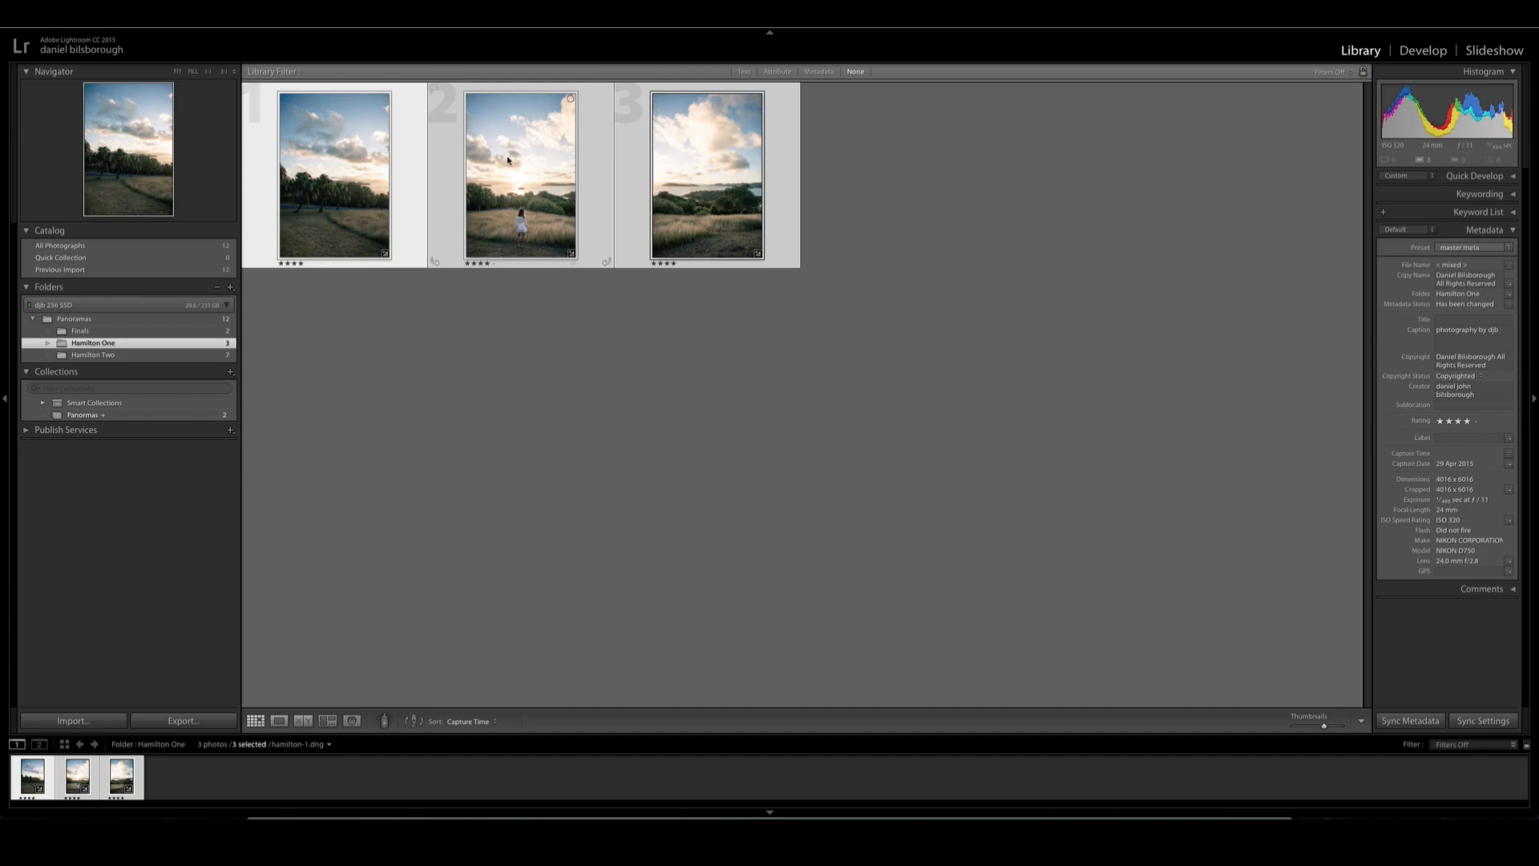
pyautogui.rightClick(496, 168)
pyautogui.moveTo(549, 271)
pyautogui.click(707, 325)
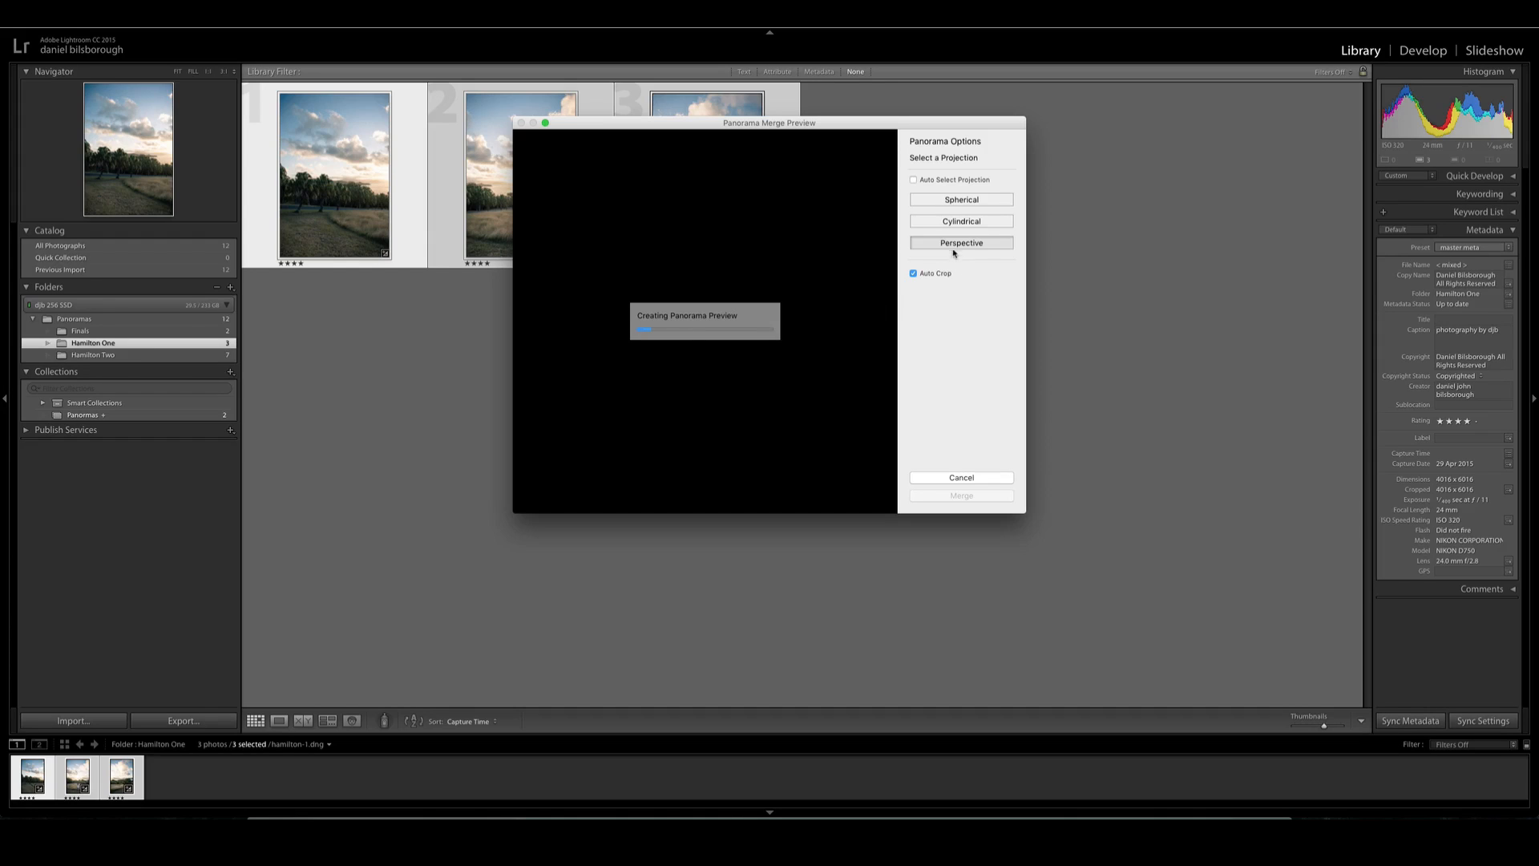
# - Preview the panorama with Auto Crop off and on, and compare the Spherical, Cylindrical and Perspective projections
pyautogui.click(913, 273)
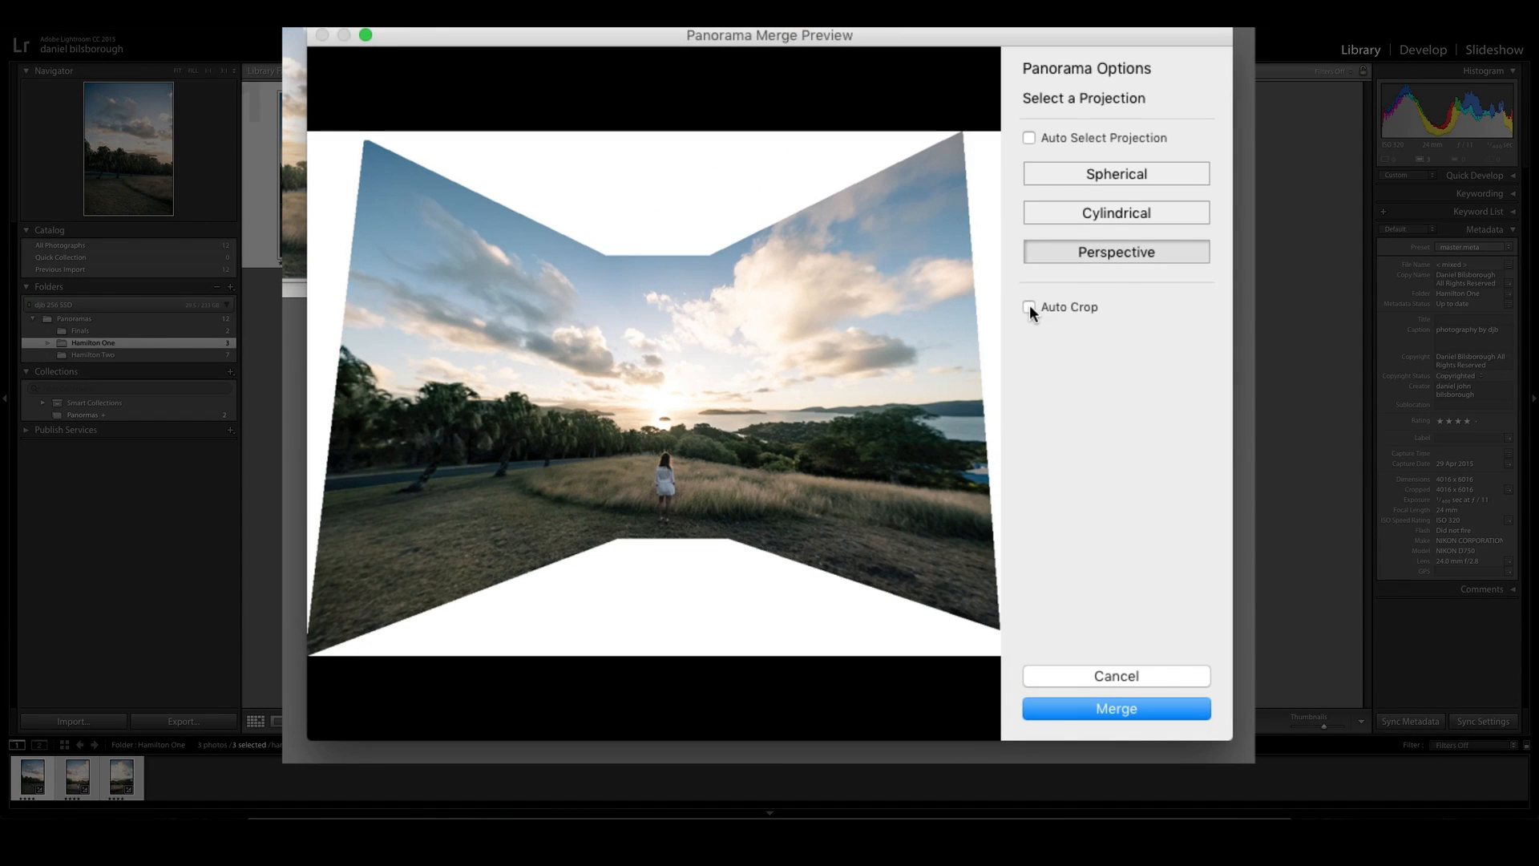
pyautogui.click(1029, 307)
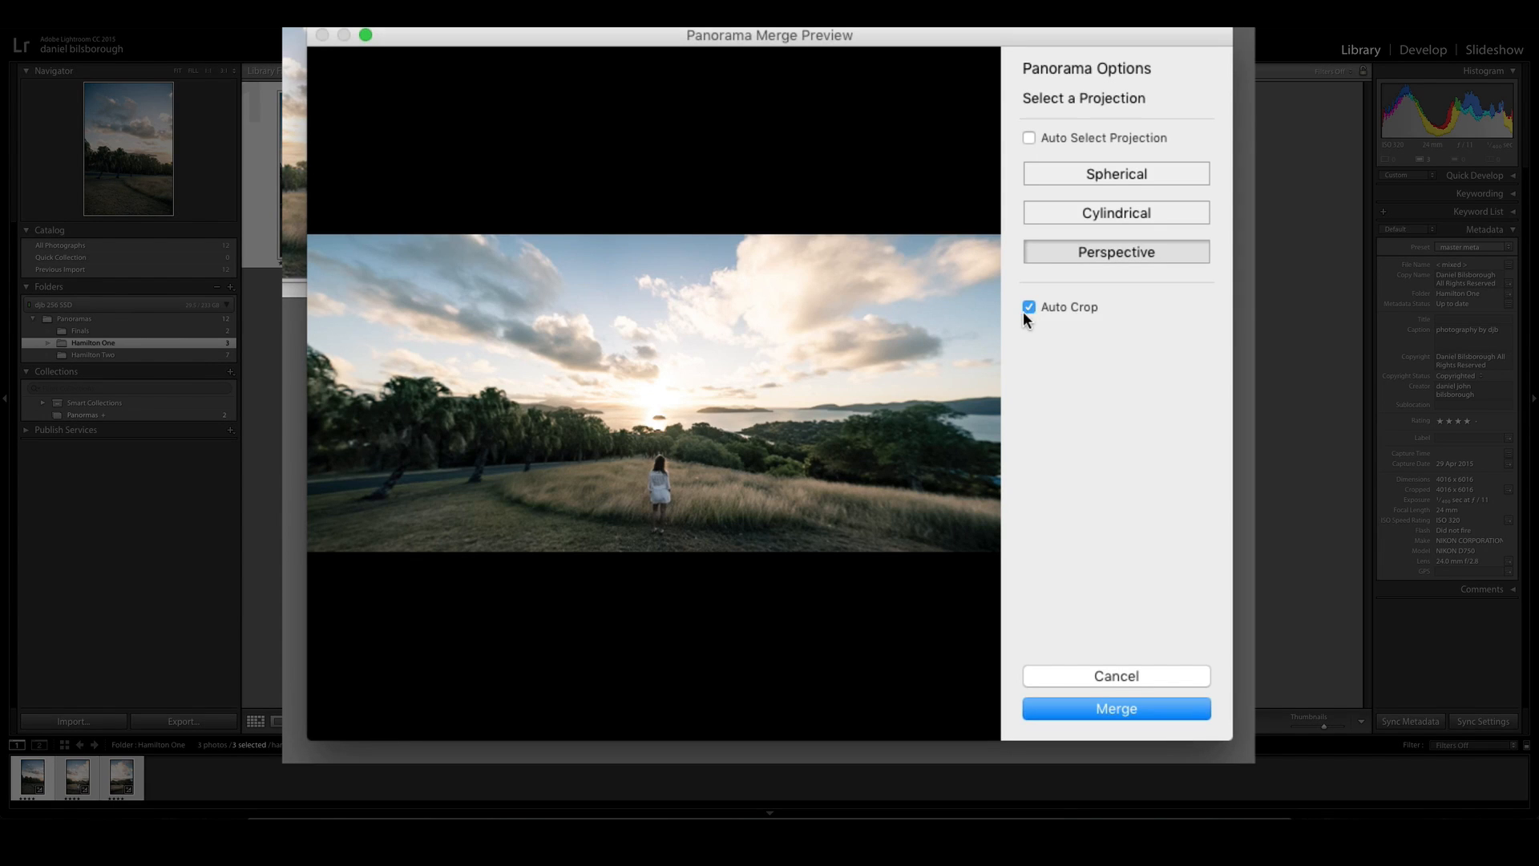
pyautogui.click(1095, 180)
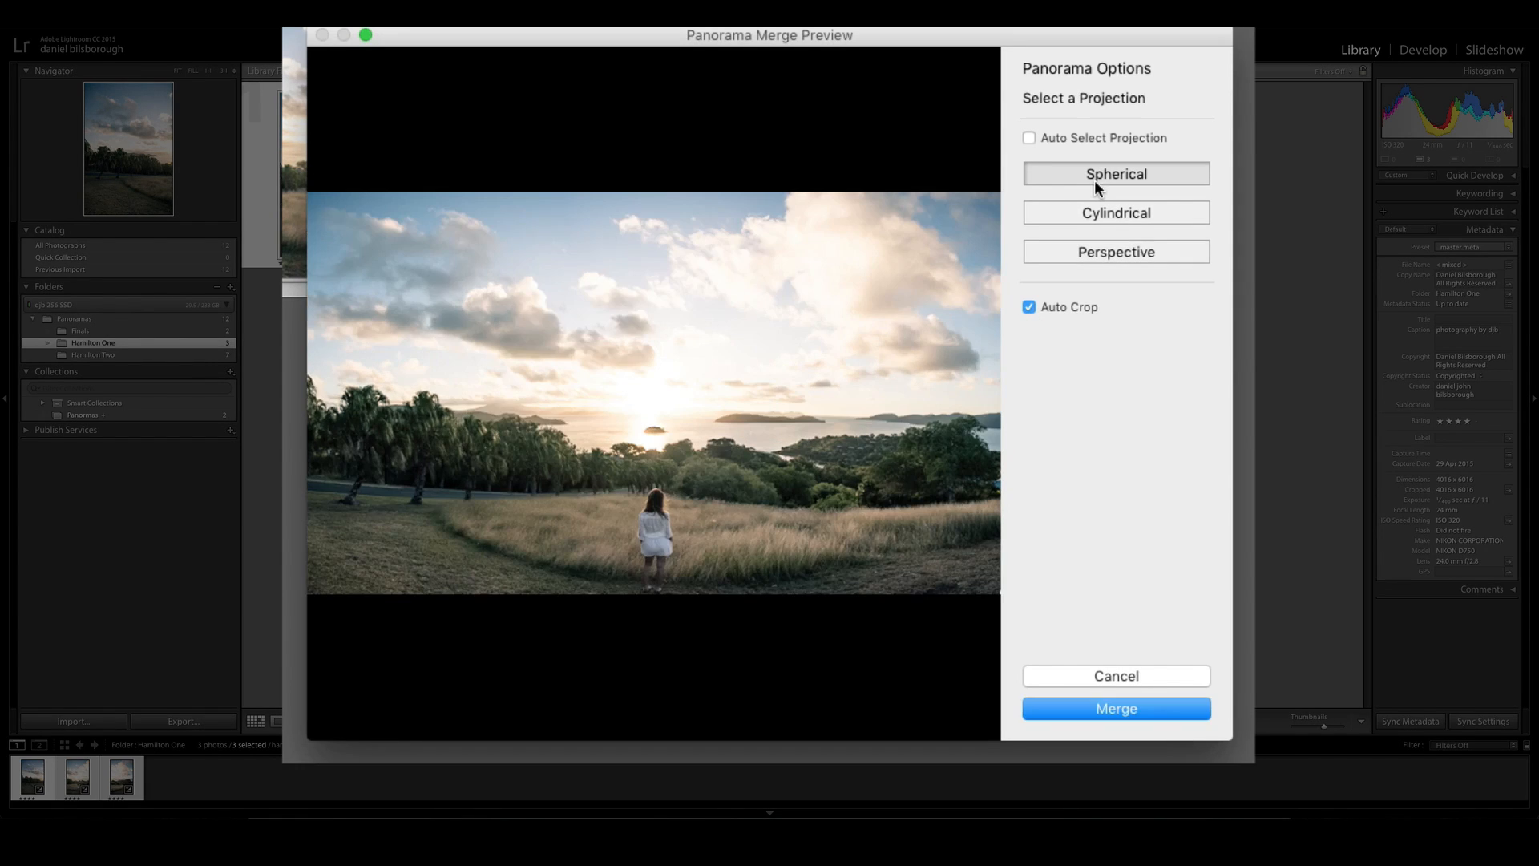
pyautogui.click(1097, 219)
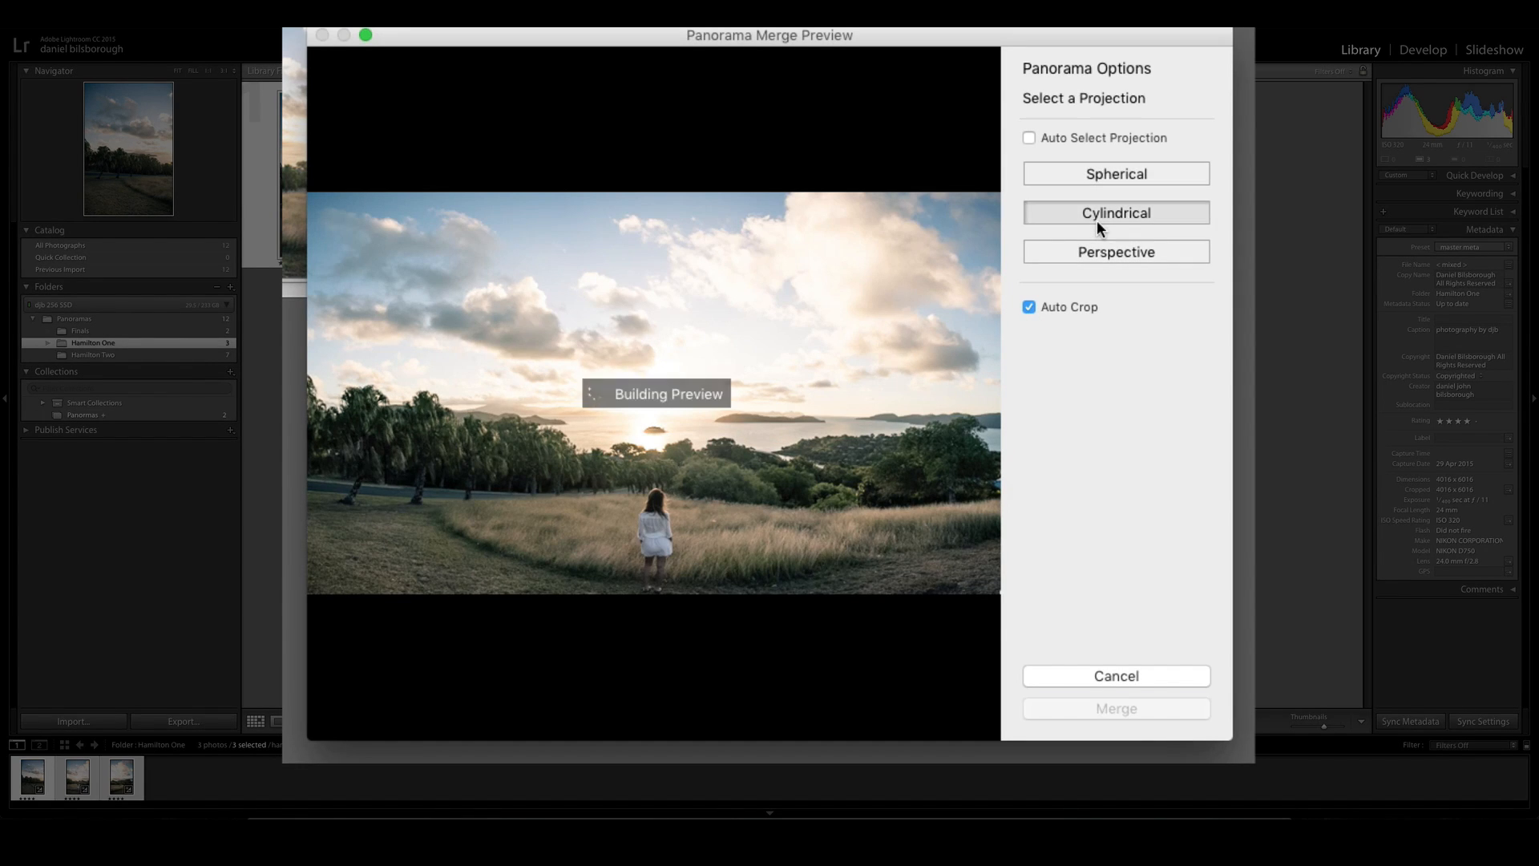
pyautogui.click(1098, 254)
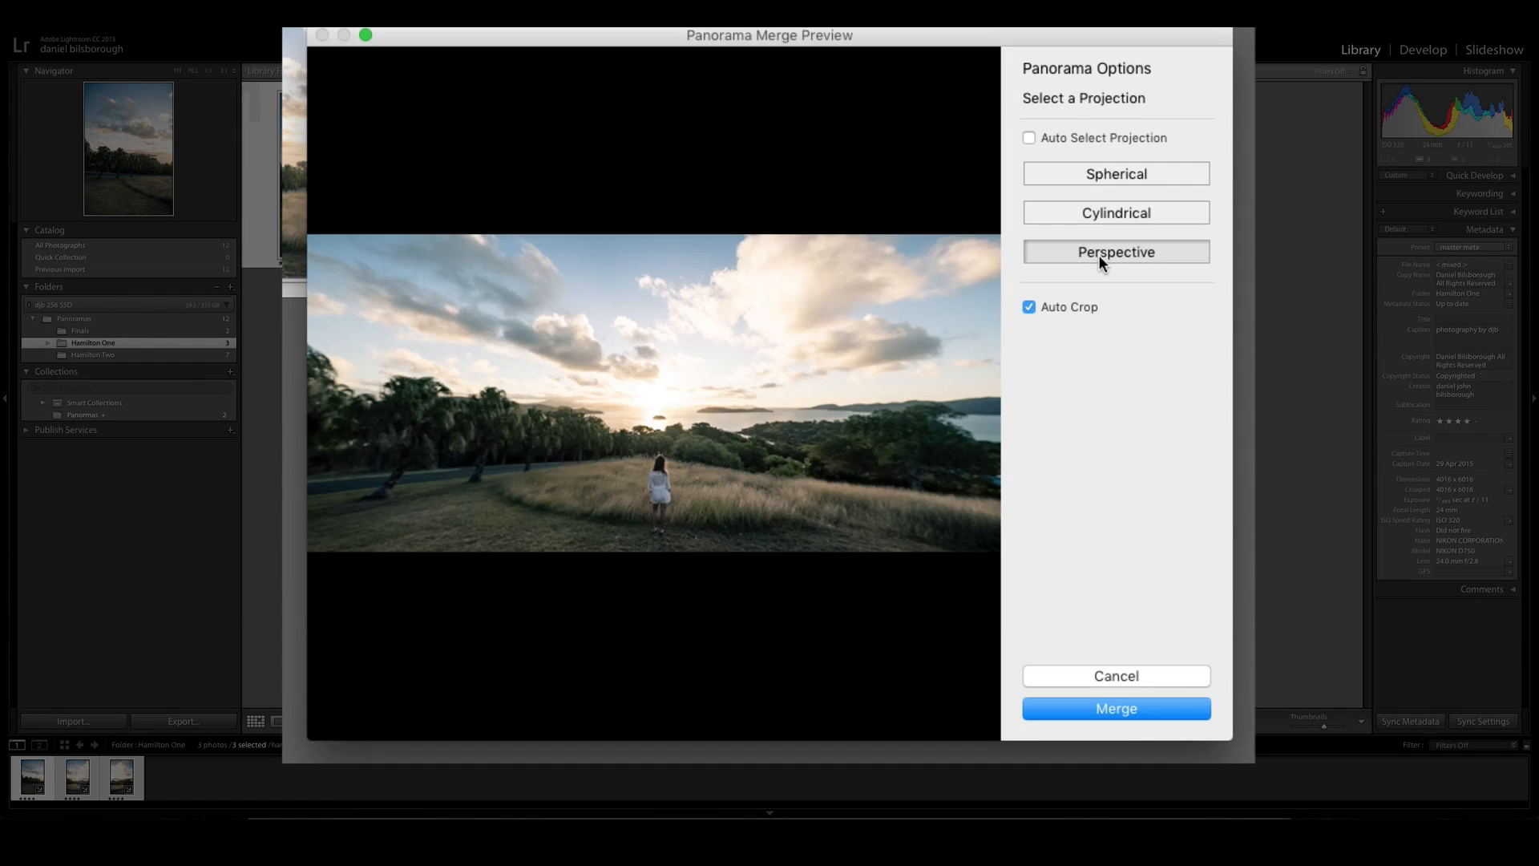
pyautogui.click(1100, 178)
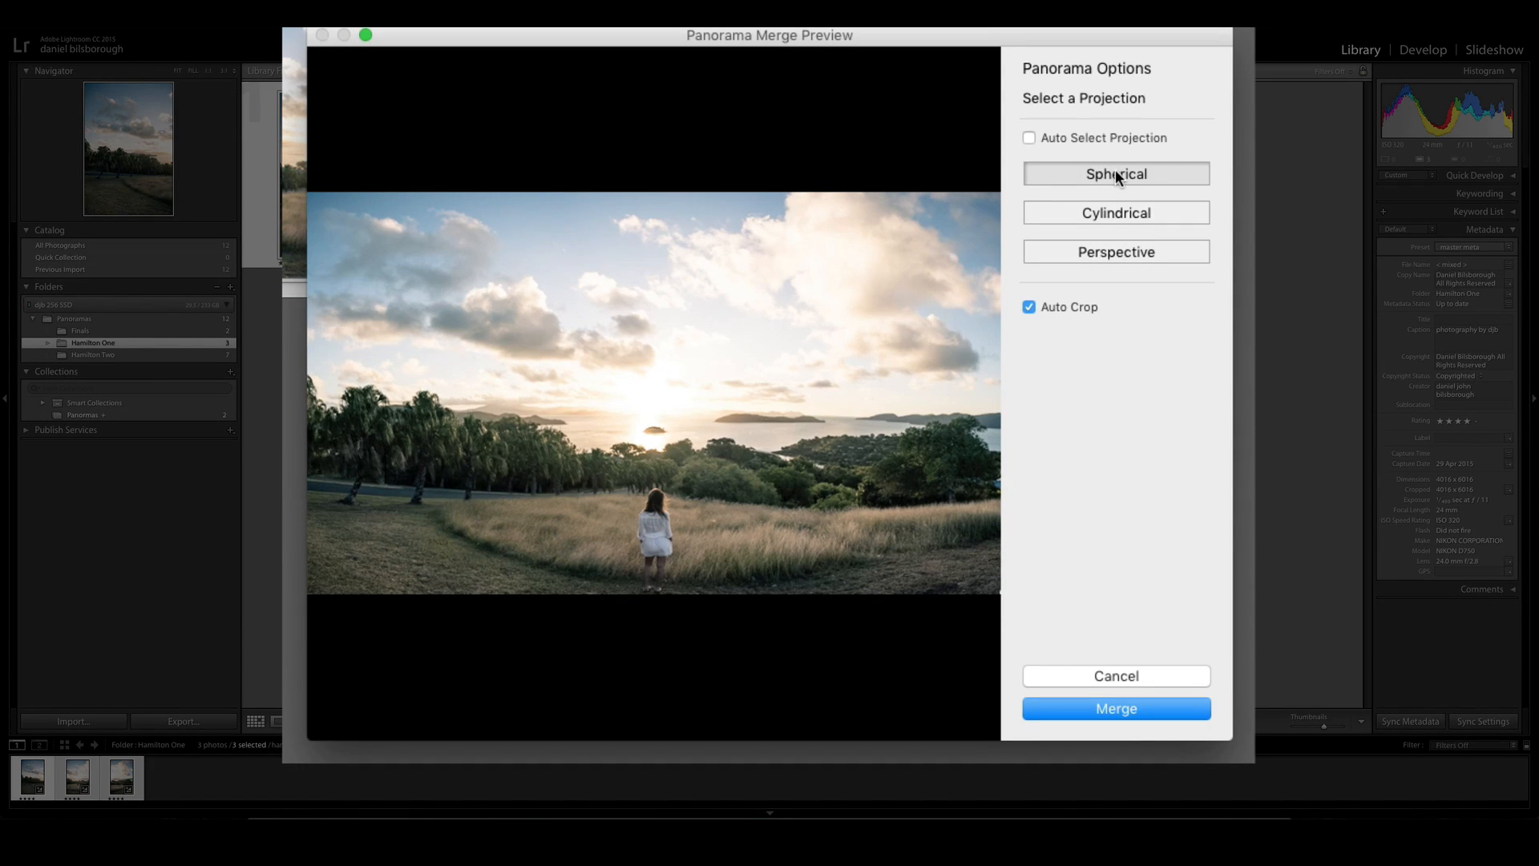
pyautogui.click(1111, 215)
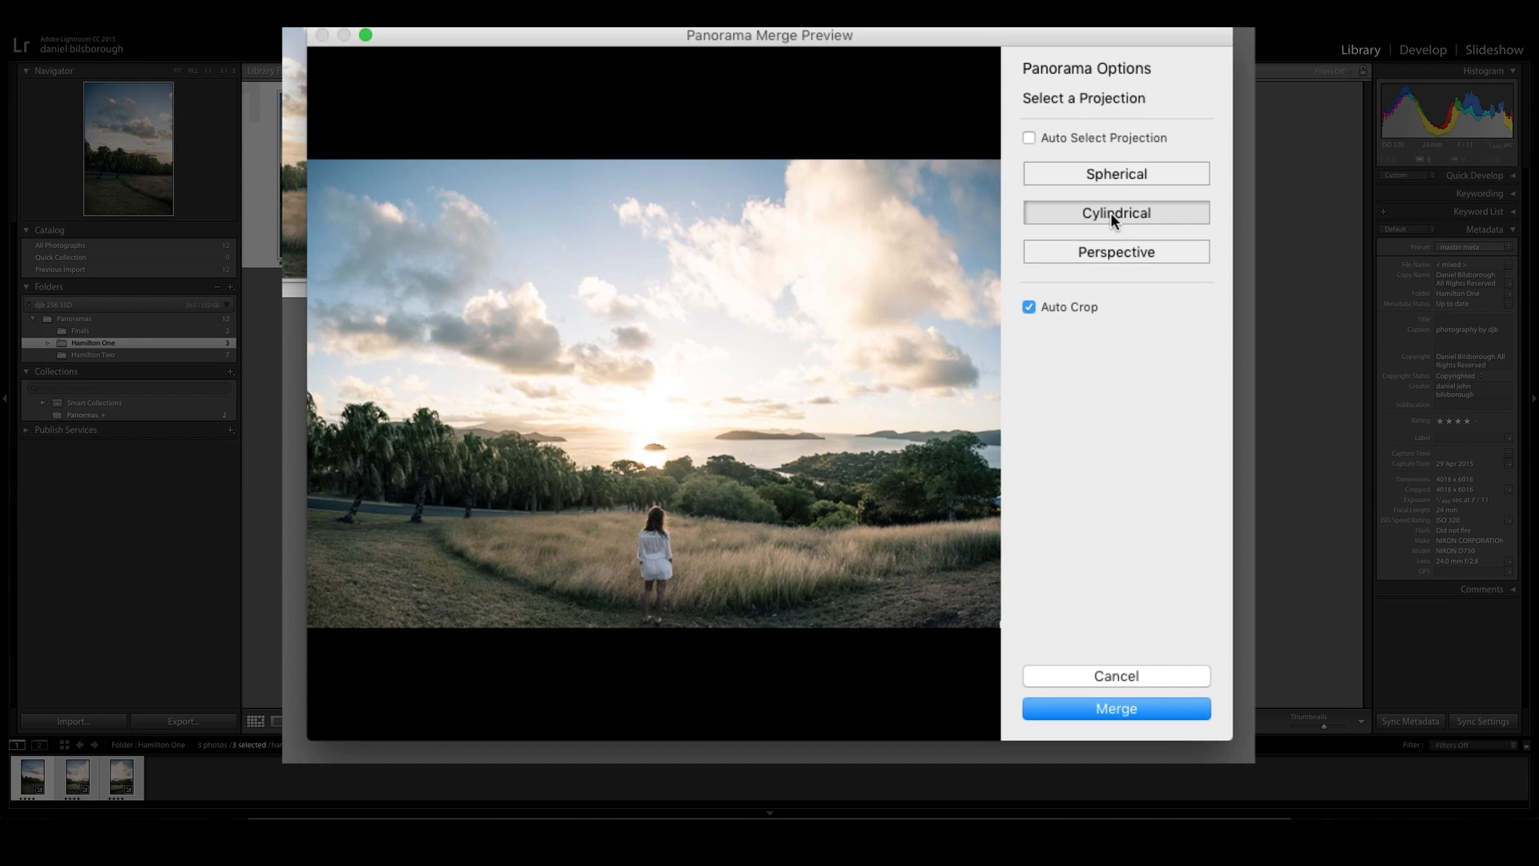
# - Merge the three photos using the Perspective projection with Auto Crop enabled
pyautogui.click(1106, 251)
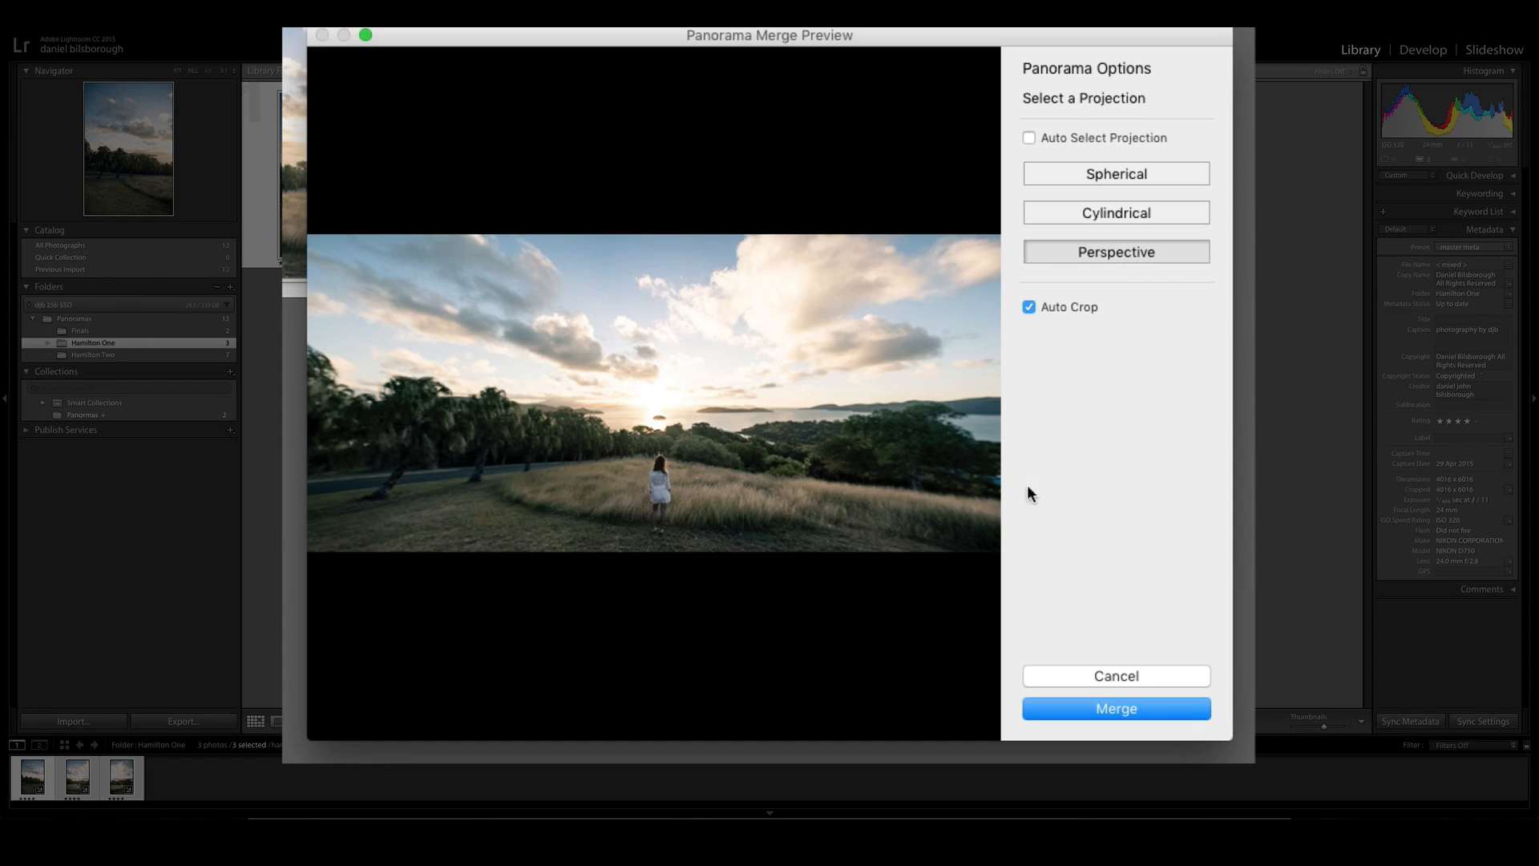
pyautogui.click(1124, 708)
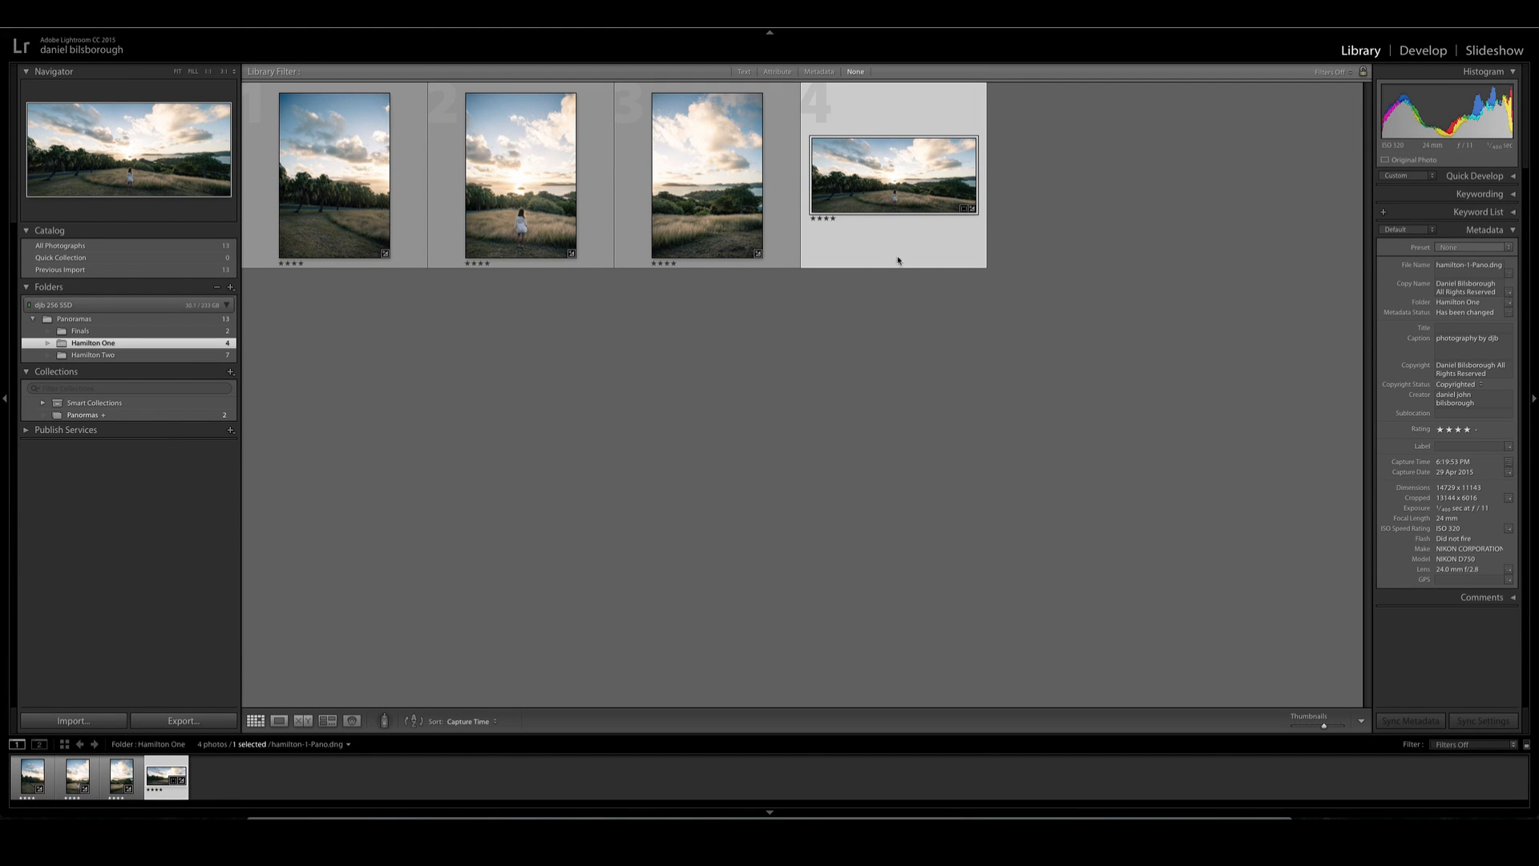
# - Brush an adjustment over the panorama's grassy foreground, with Exposure raised to about 1 and Clarity to 29
pyautogui.press('k')
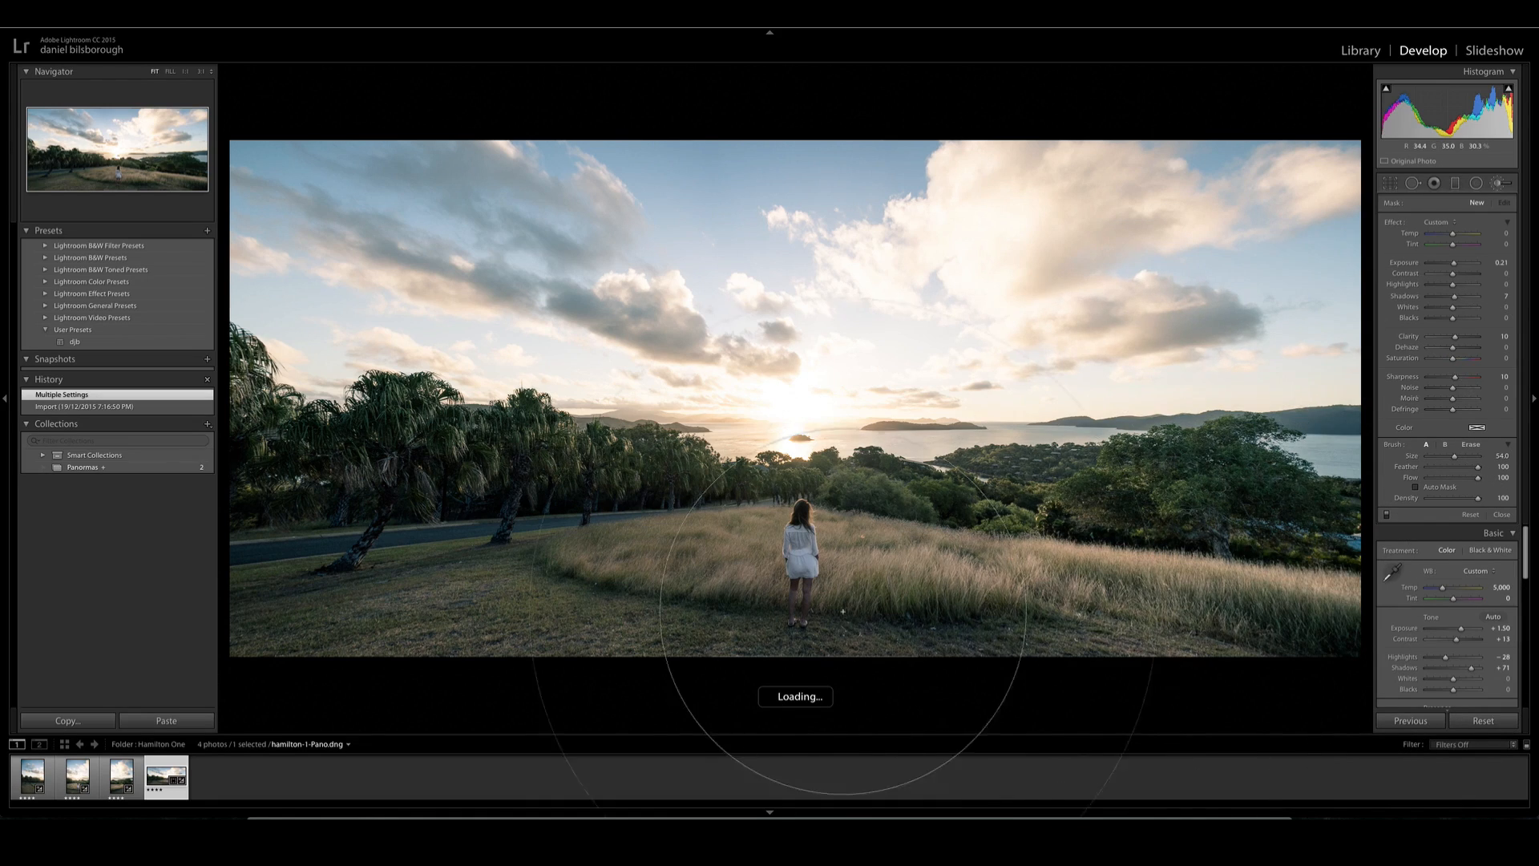
pyautogui.moveTo(342, 586); pyautogui.dragTo(368, 578)
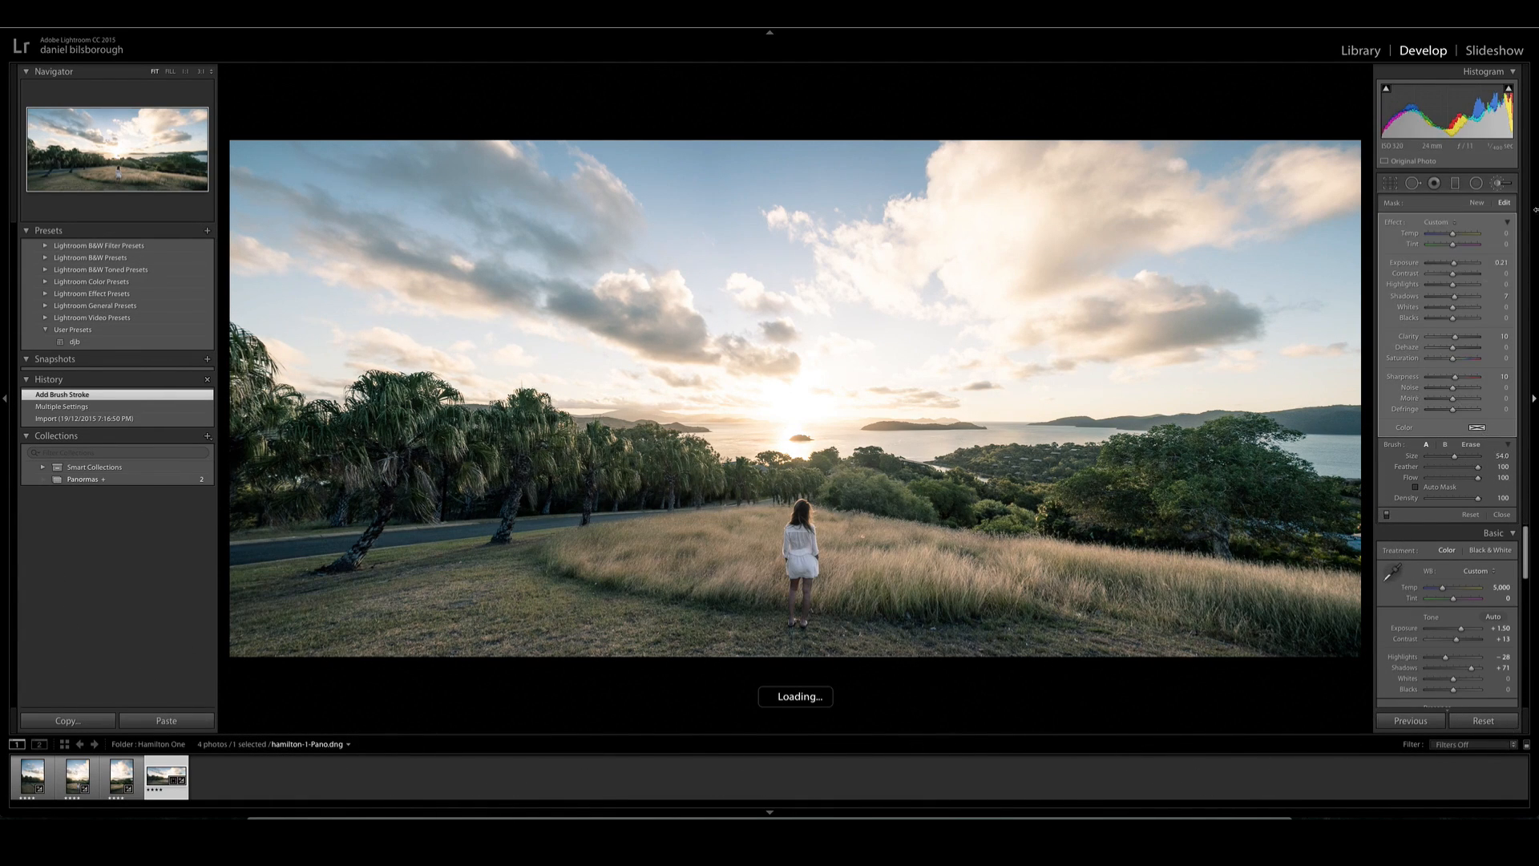
pyautogui.moveTo(1453, 262); pyautogui.dragTo(1459, 262)
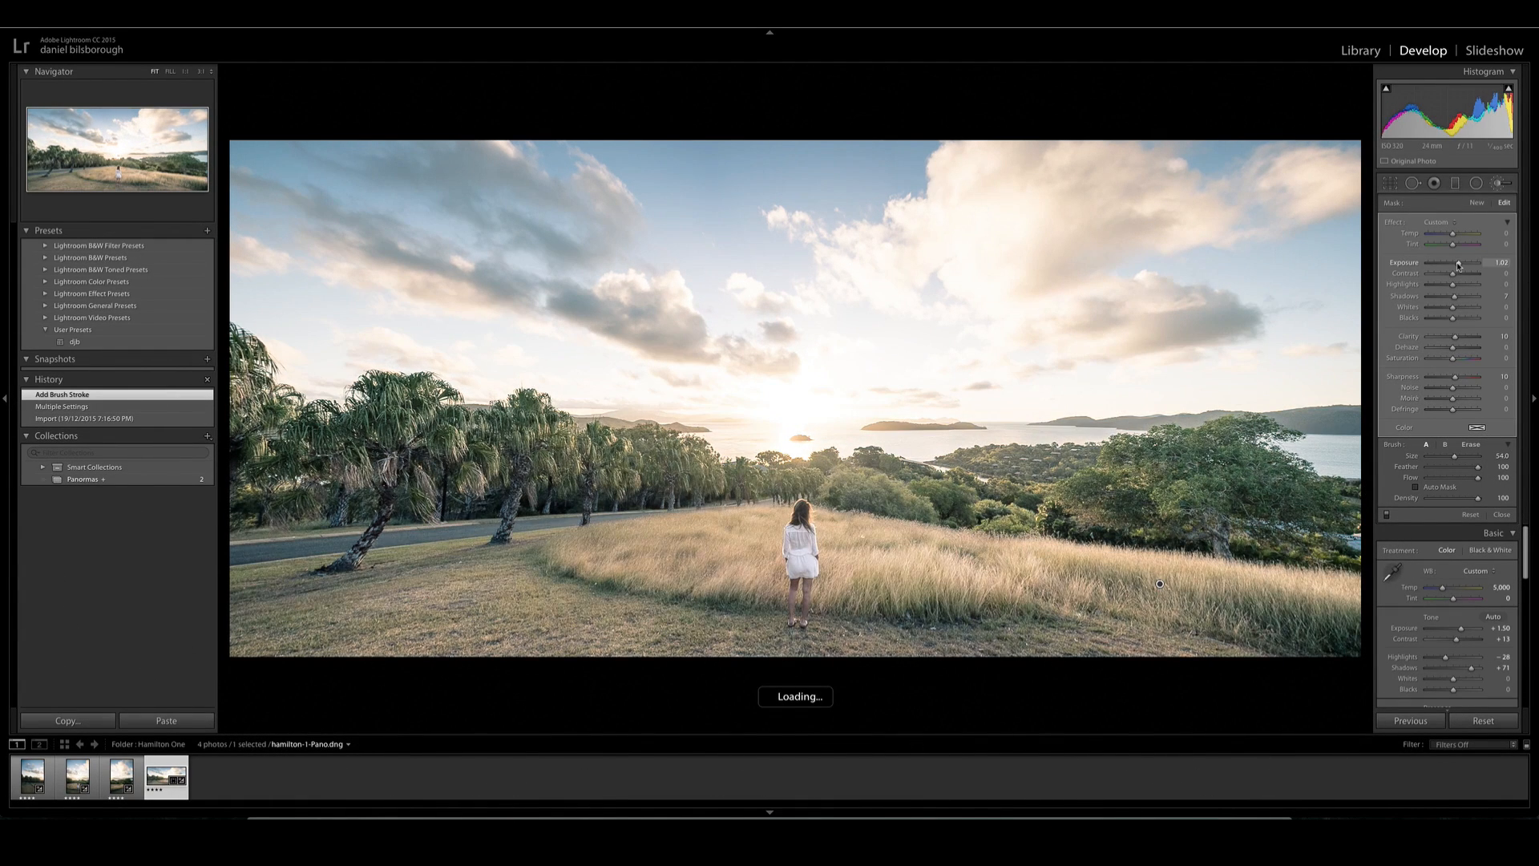
pyautogui.click(1455, 335)
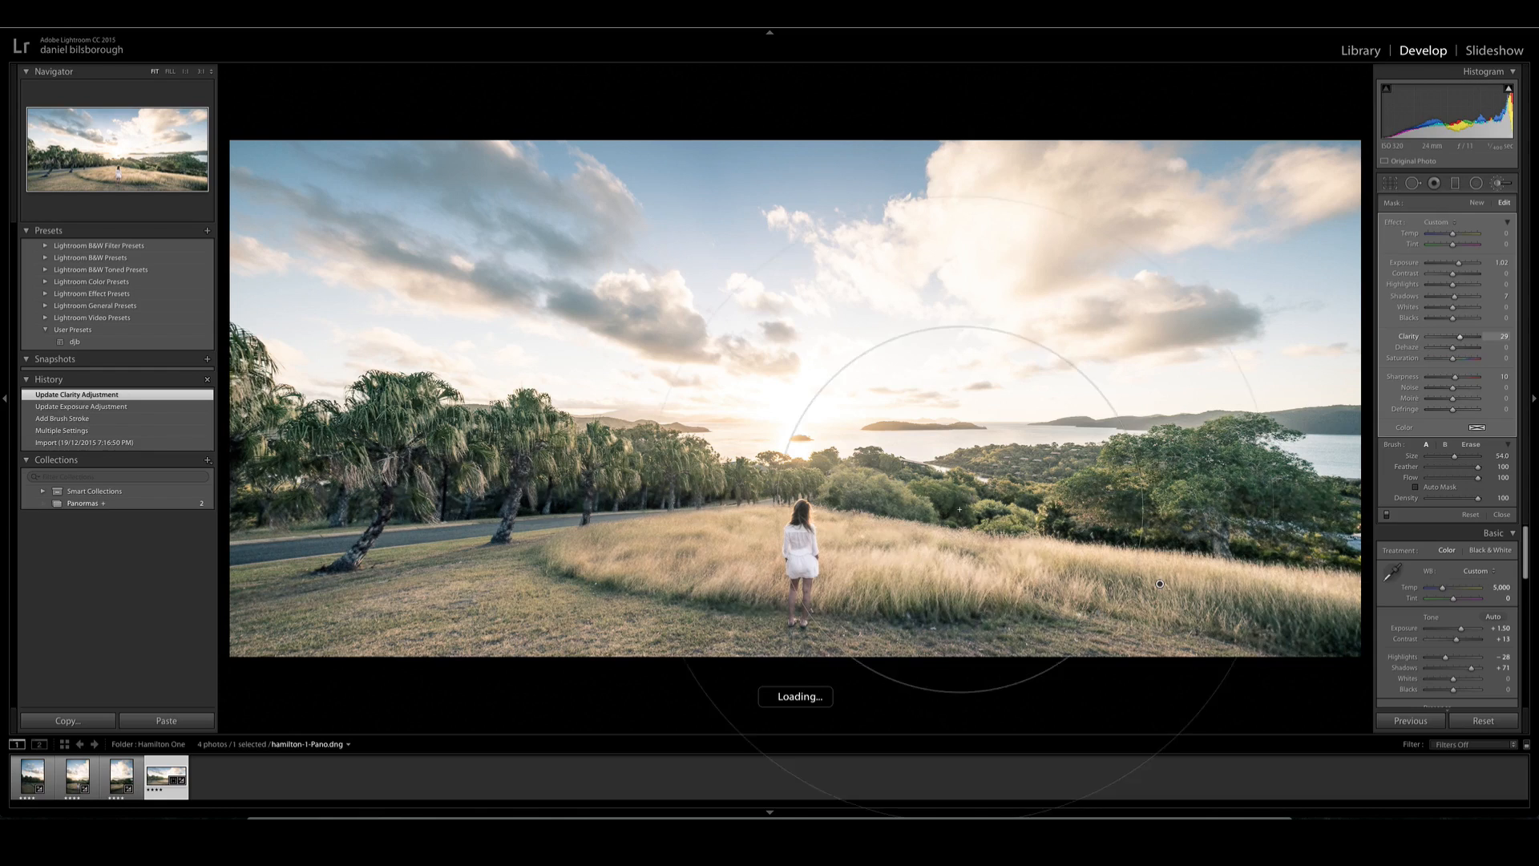
pyautogui.press('k')
# - Crop the panorama slightly tighter around the woman and the grass field
pyautogui.press('r')
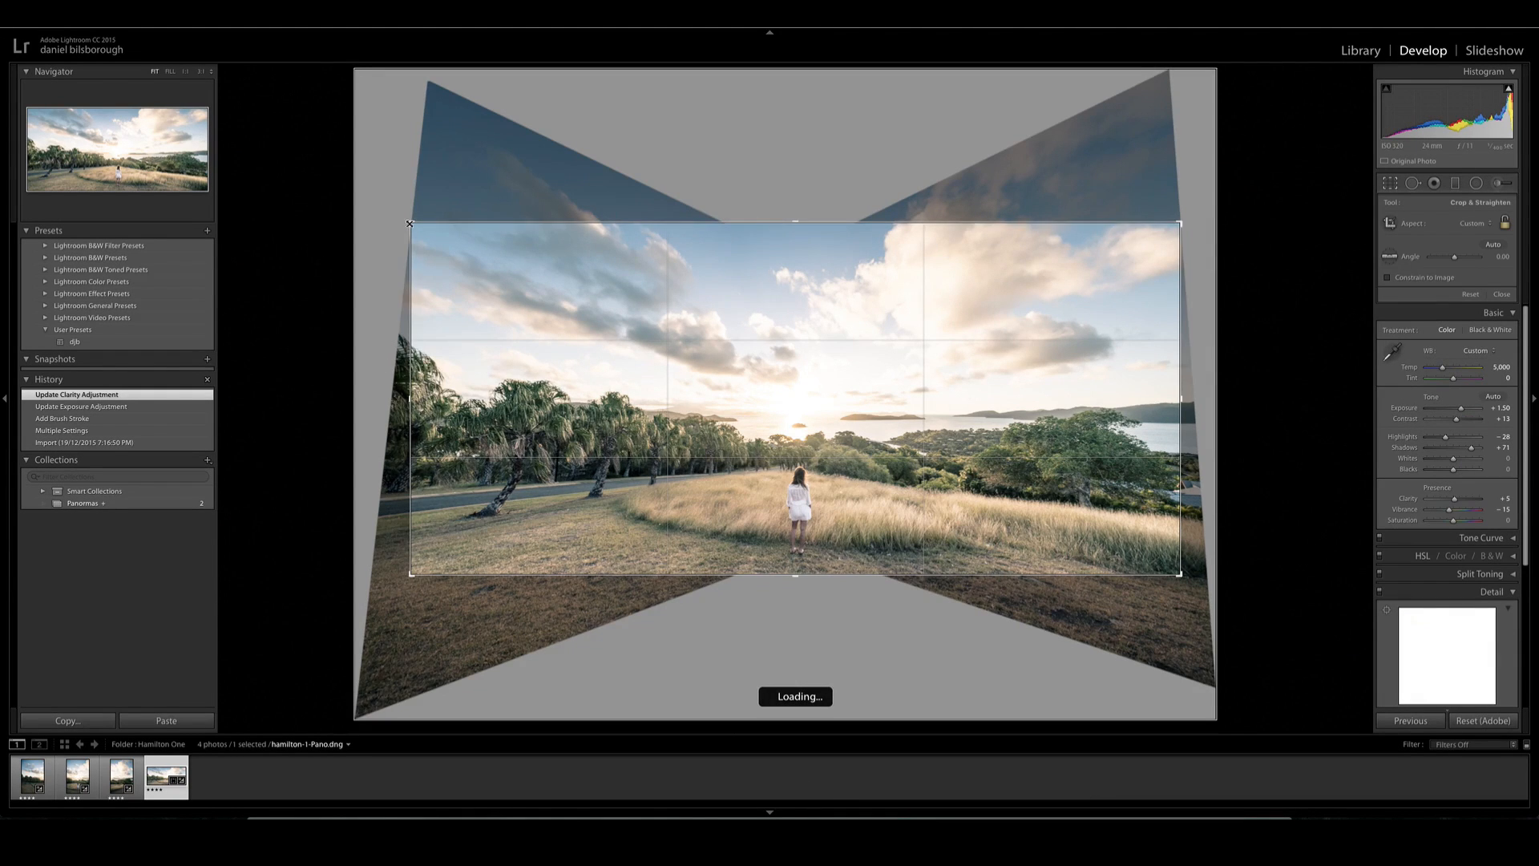
pyautogui.moveTo(776, 319)
pyautogui.mouseDown()
pyautogui.moveTo(787, 309)
pyautogui.moveTo(801, 330)
pyautogui.mouseUp()
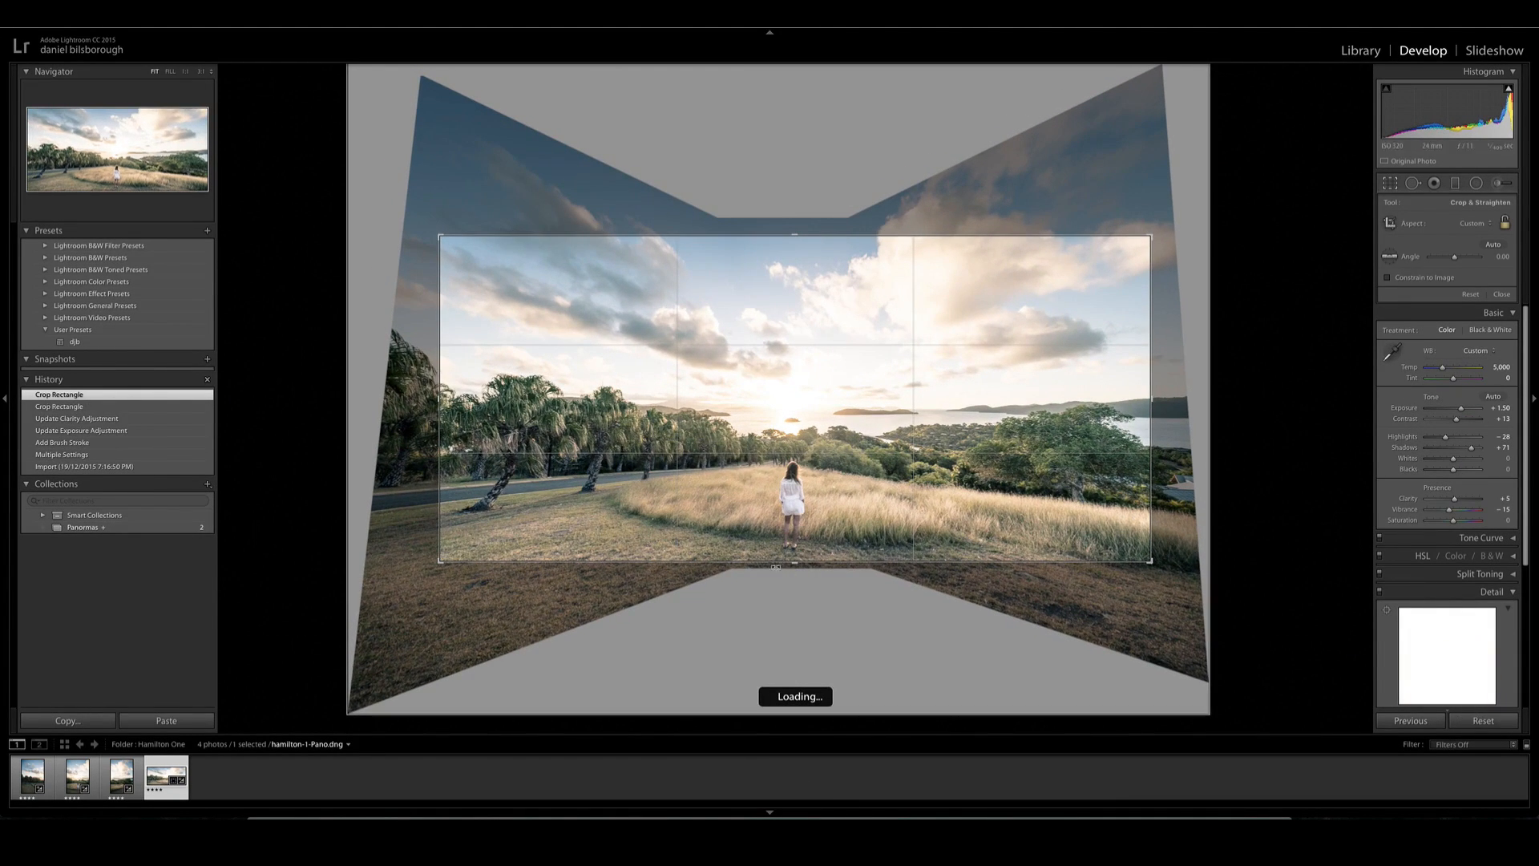
pyautogui.press('Return')
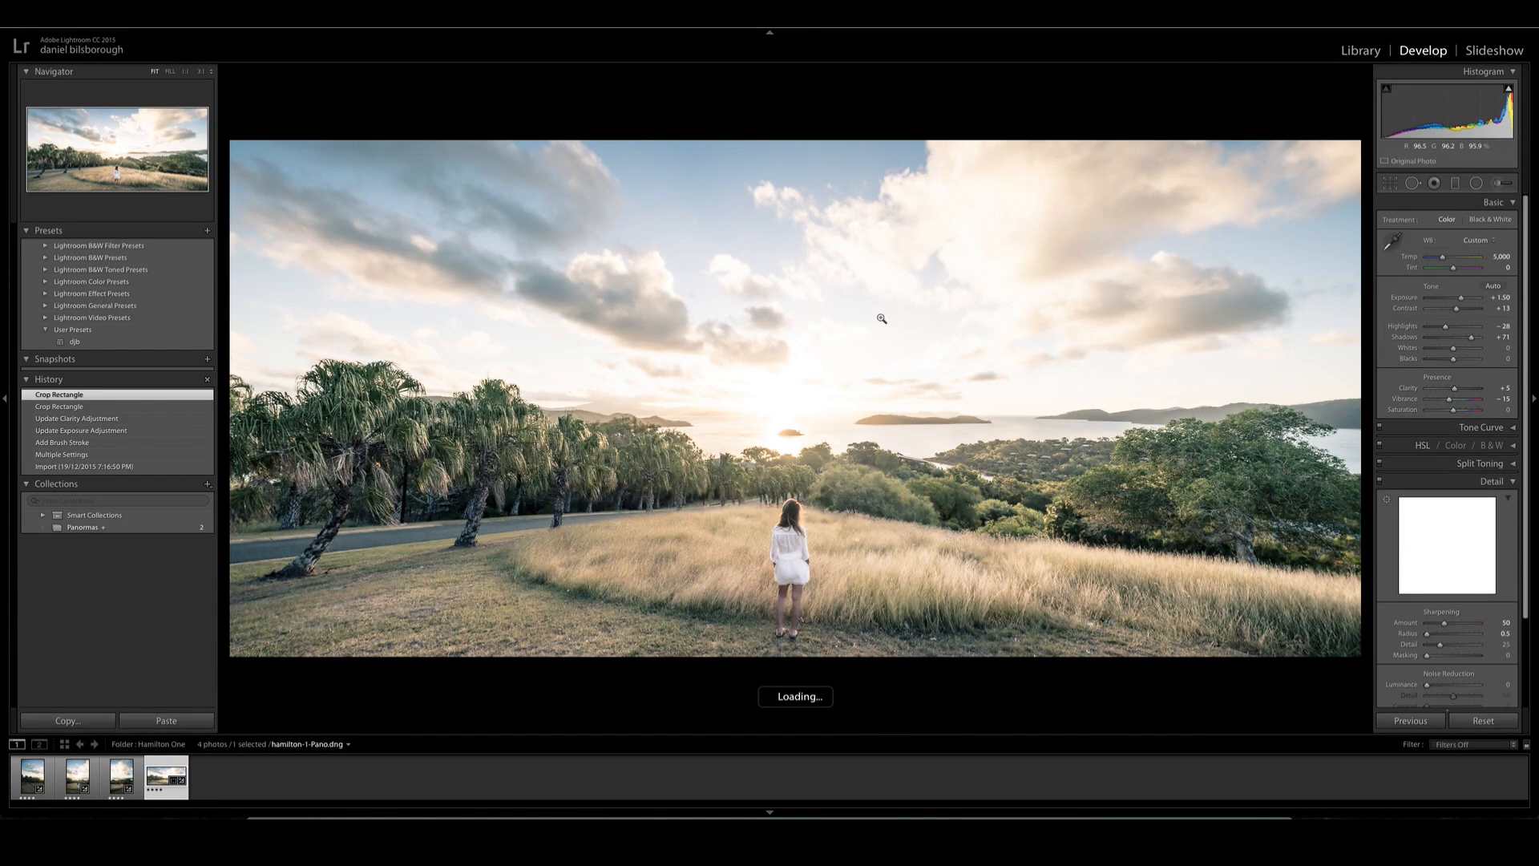
# - Brush an adjustment over the panorama's clouds and sky with Exposure at -0.54, and preview the photo full screen
pyautogui.press('k')
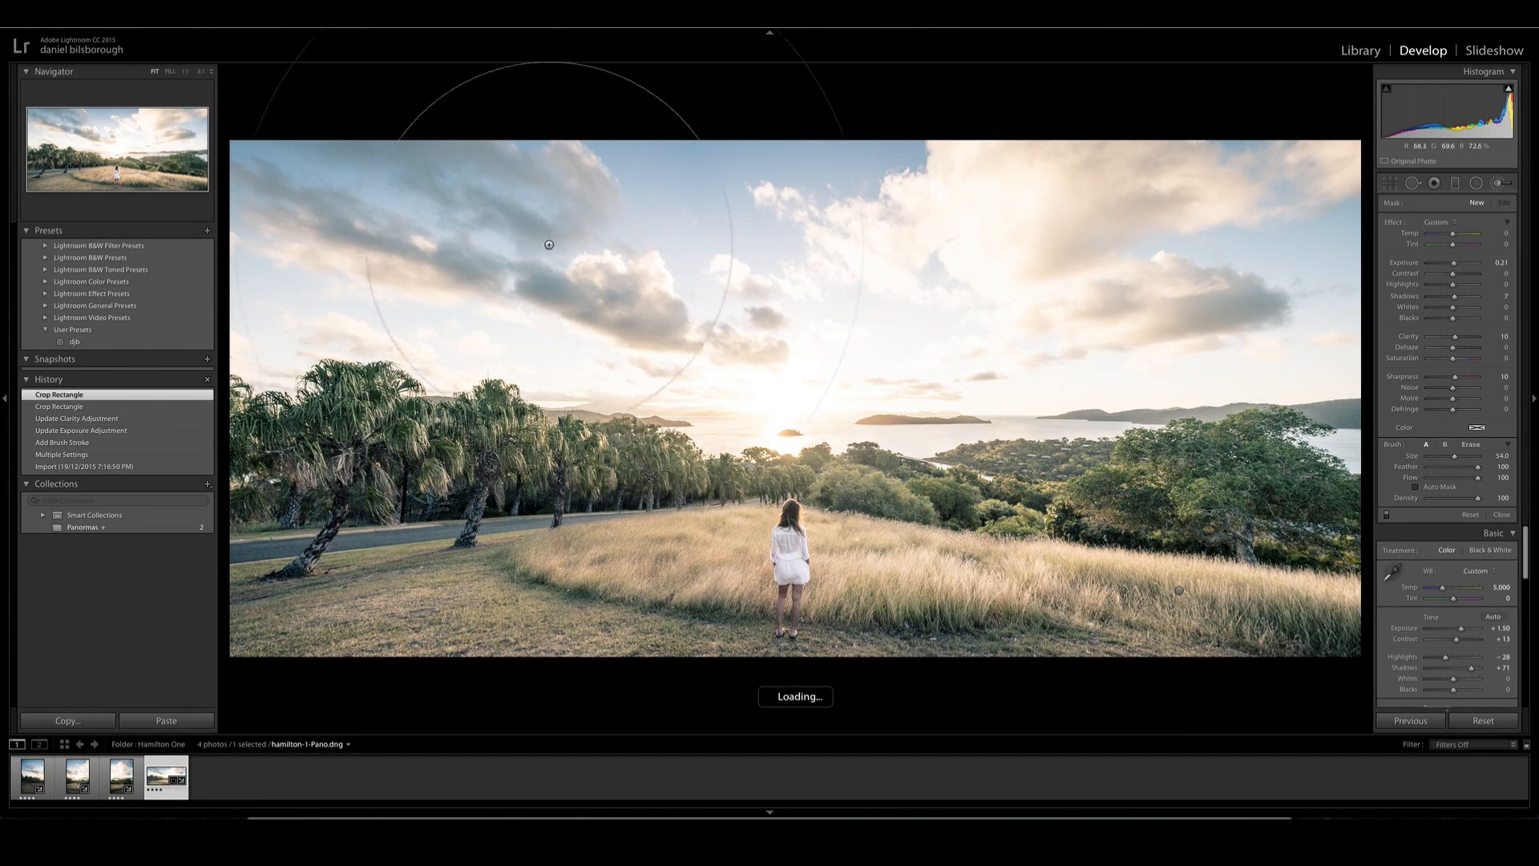
pyautogui.moveTo(1225, 244); pyautogui.dragTo(1250, 240)
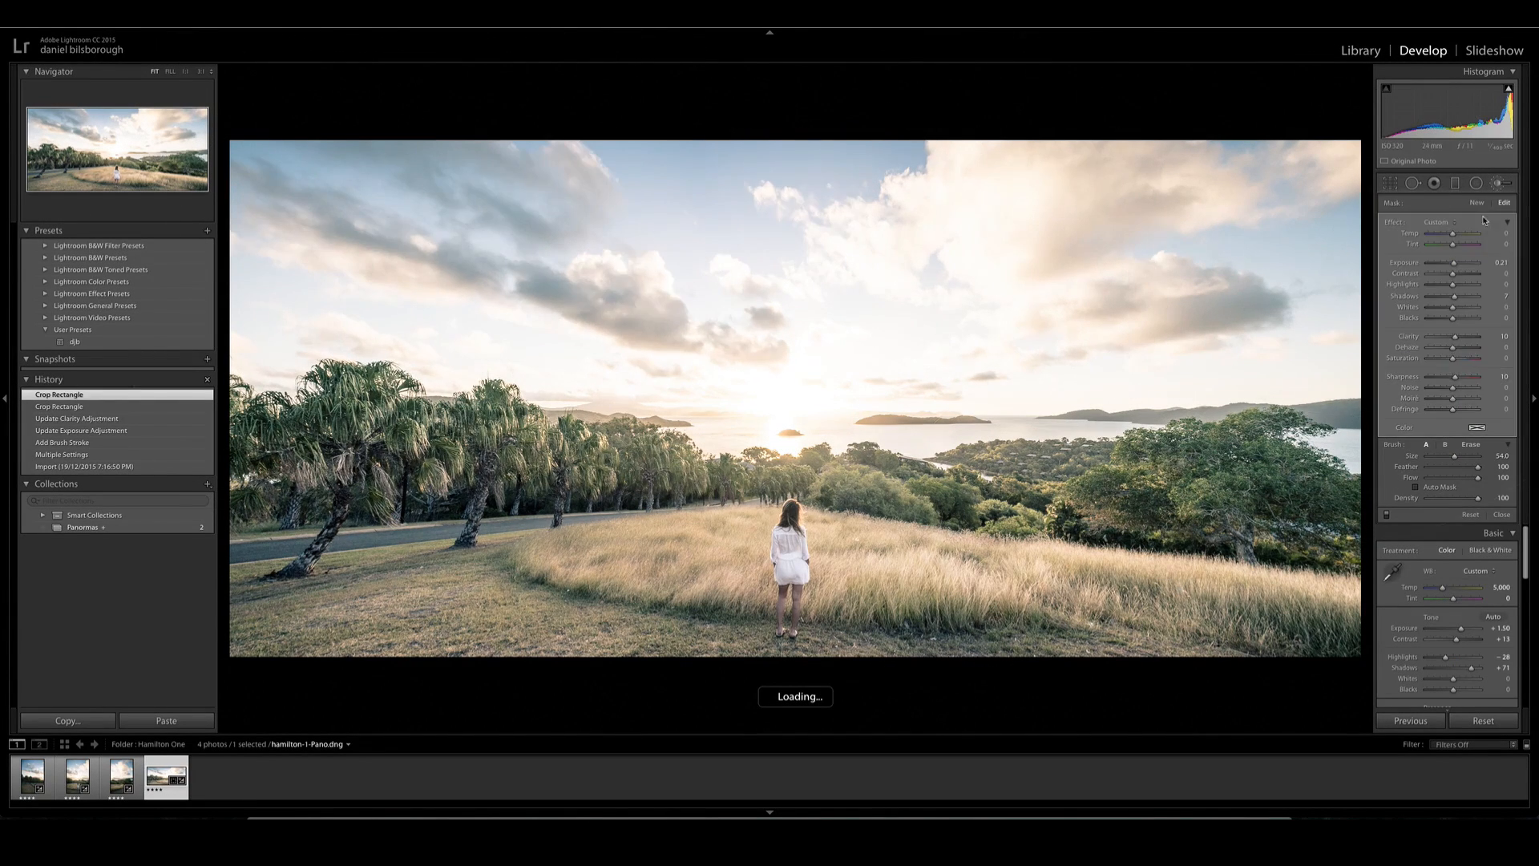
pyautogui.moveTo(1455, 264); pyautogui.dragTo(1452, 270)
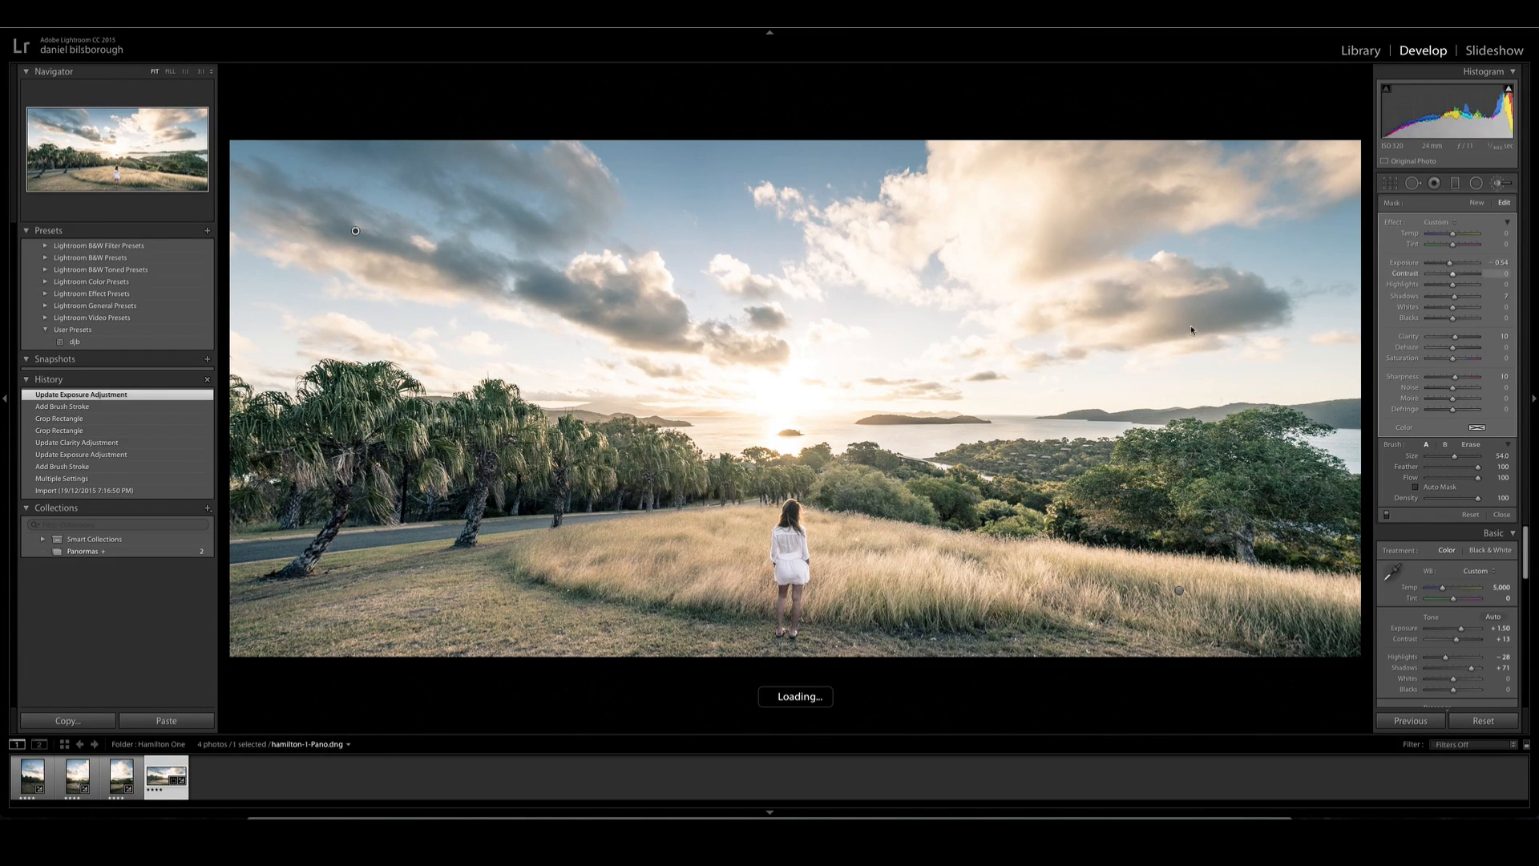
pyautogui.press('k')
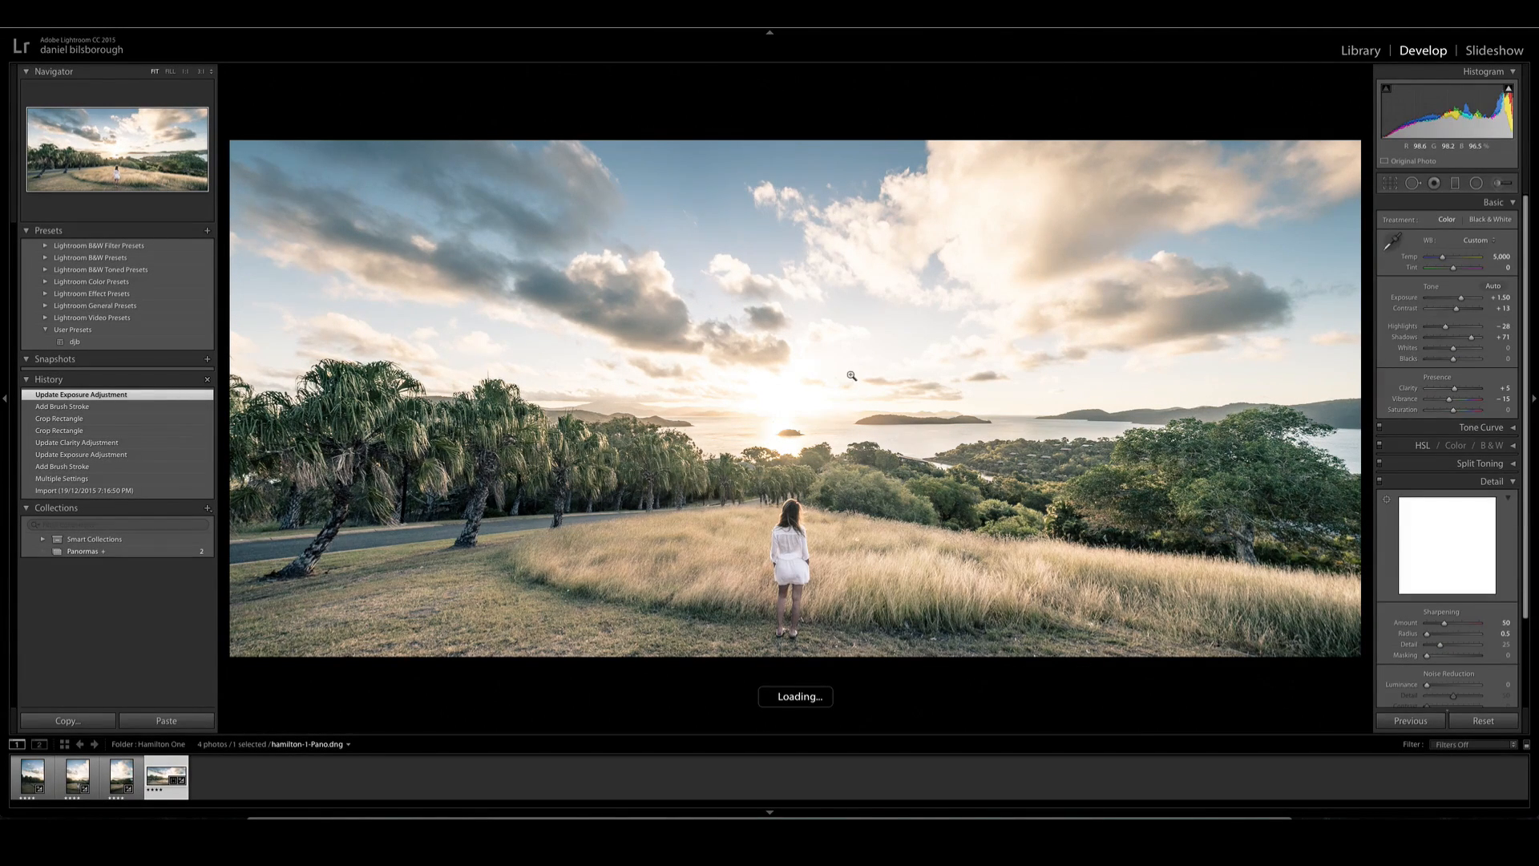
pyautogui.press('f')
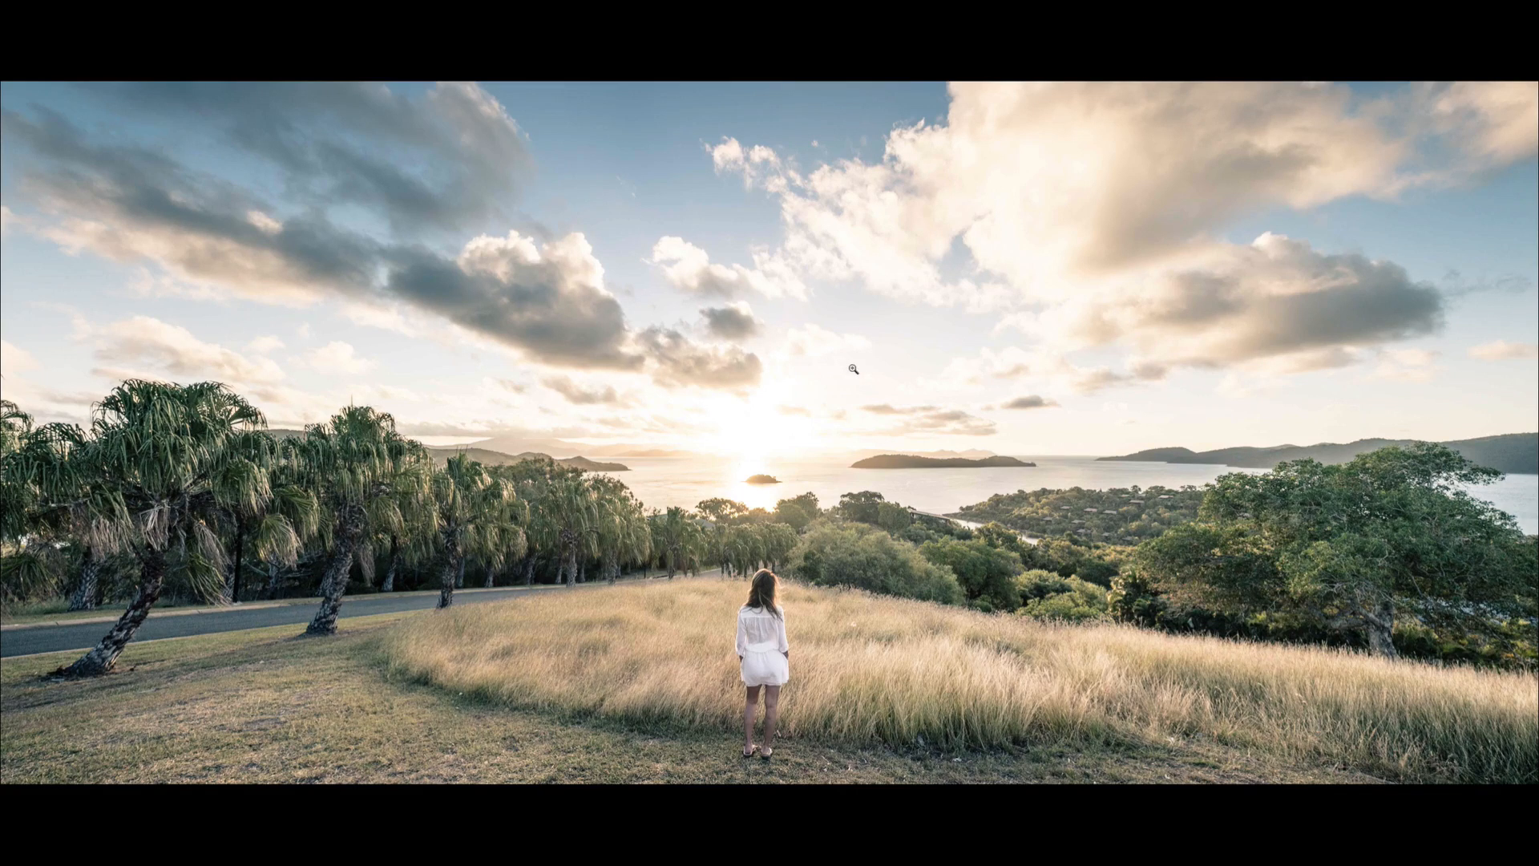
pyautogui.press('f')
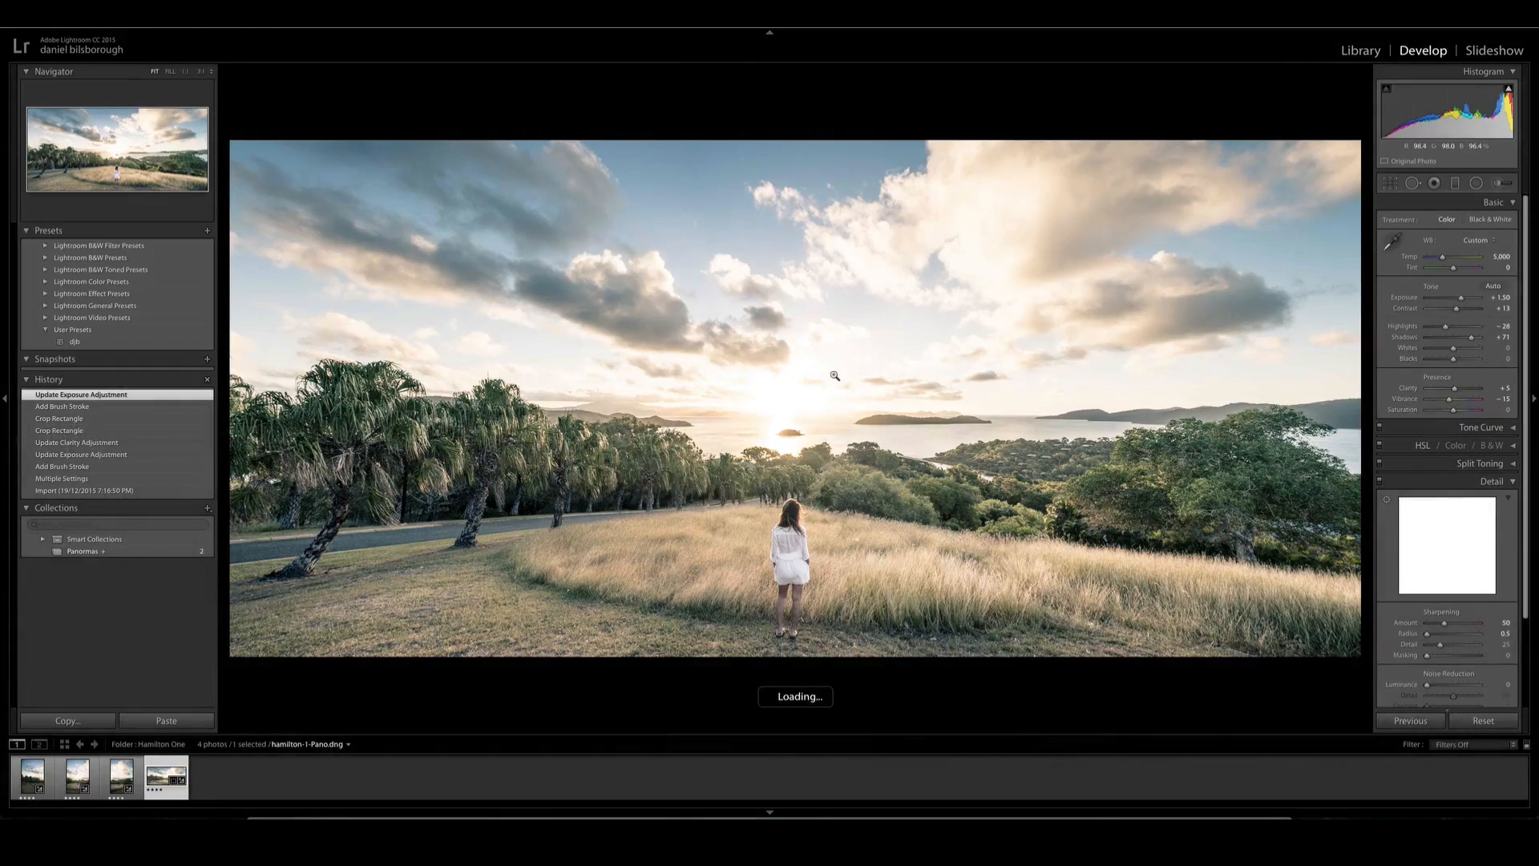
# - Switch to the Hamilton Two folder and open its first photo in the Develop module
pyautogui.press('g')
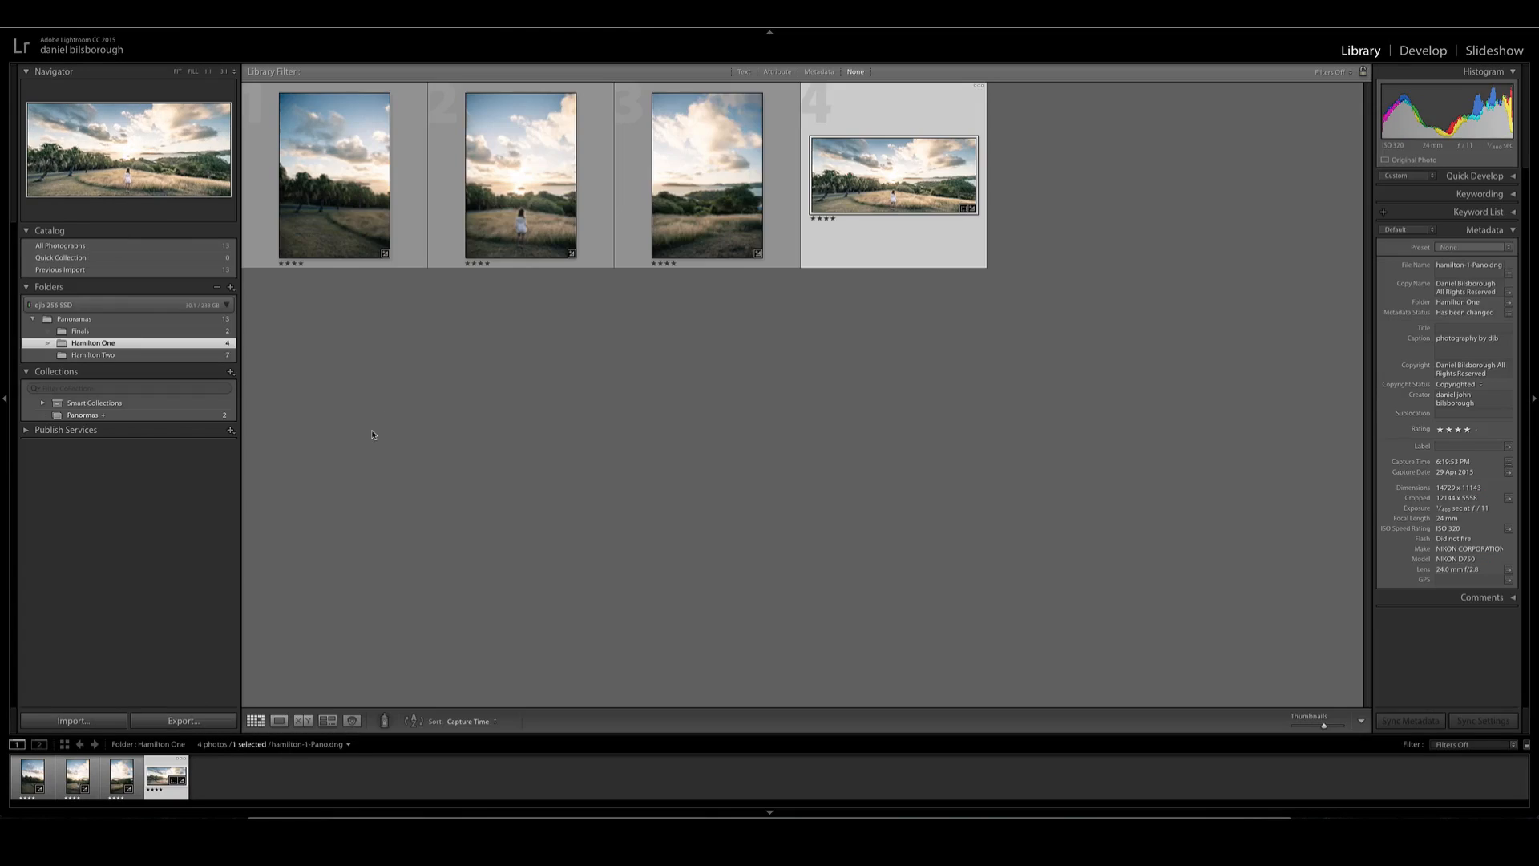
pyautogui.click(93, 354)
pyautogui.doubleClick(363, 182)
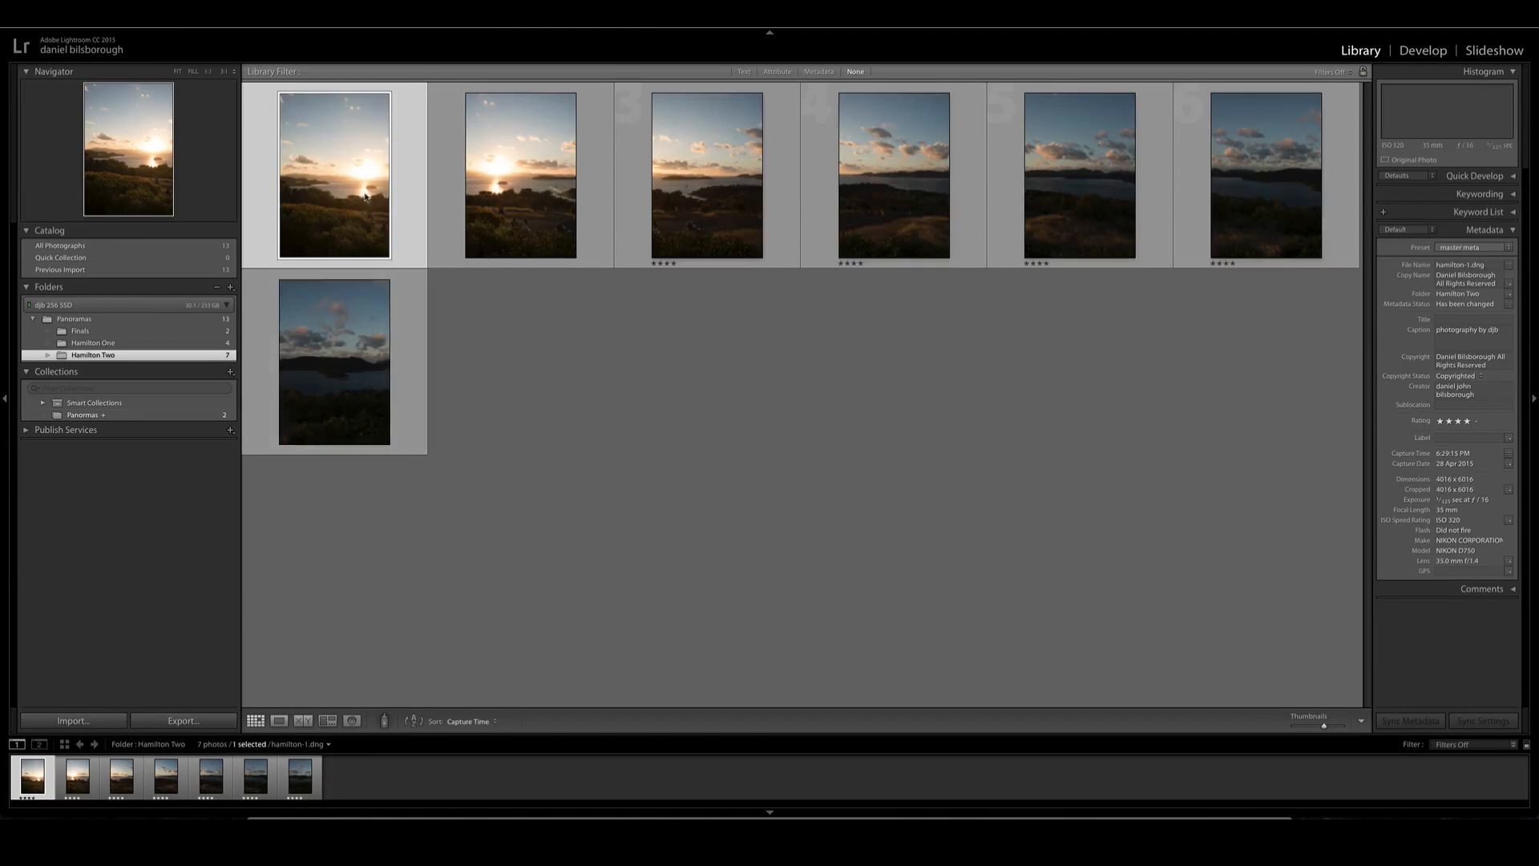
pyautogui.press('d')
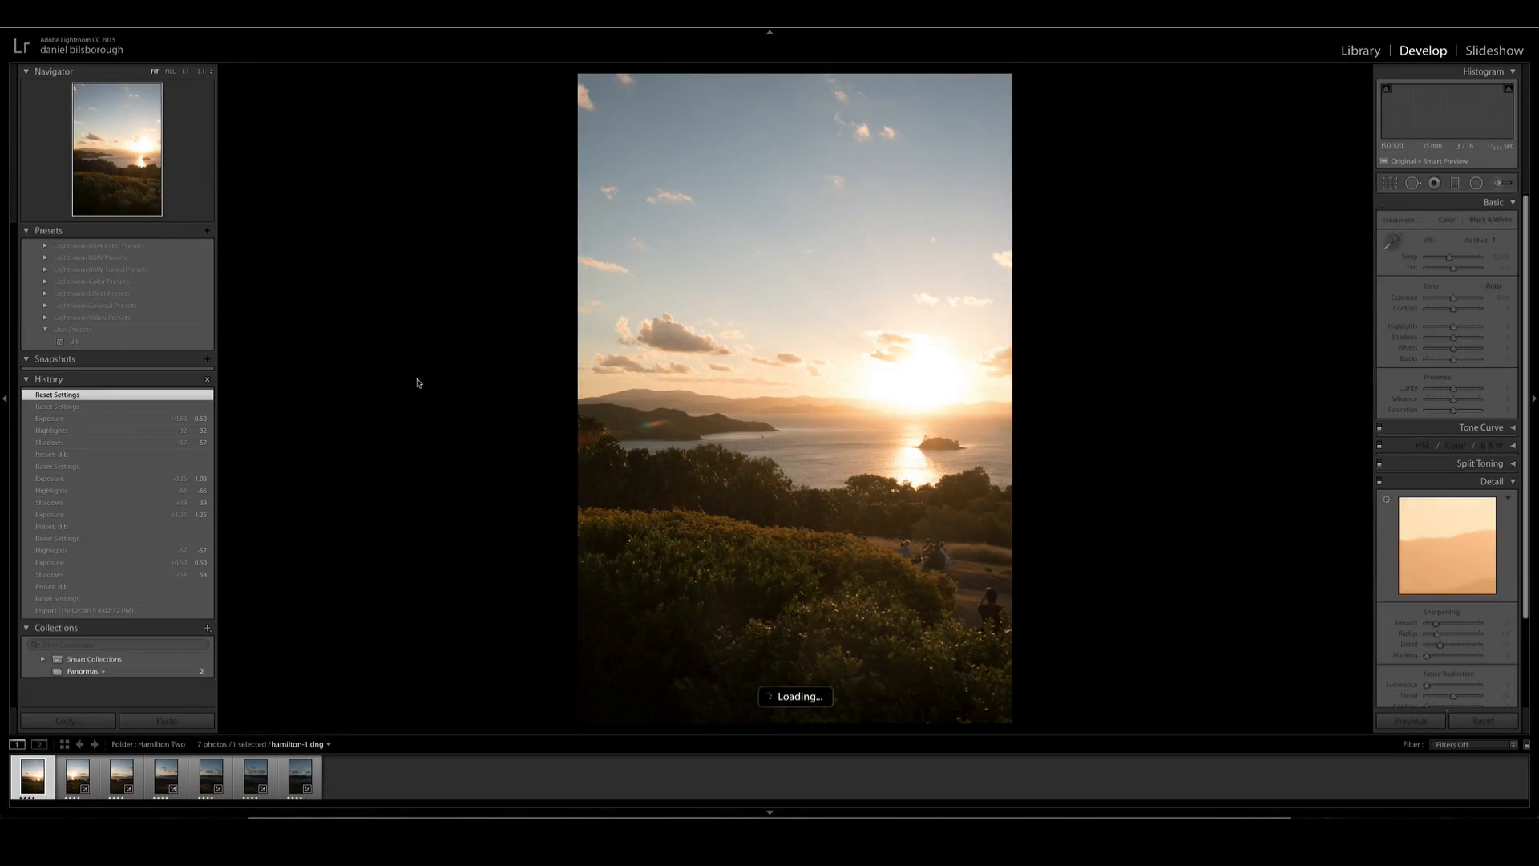
# - Look through the first five photos of the Hamilton Two series and return to the first one
pyautogui.press('Right')
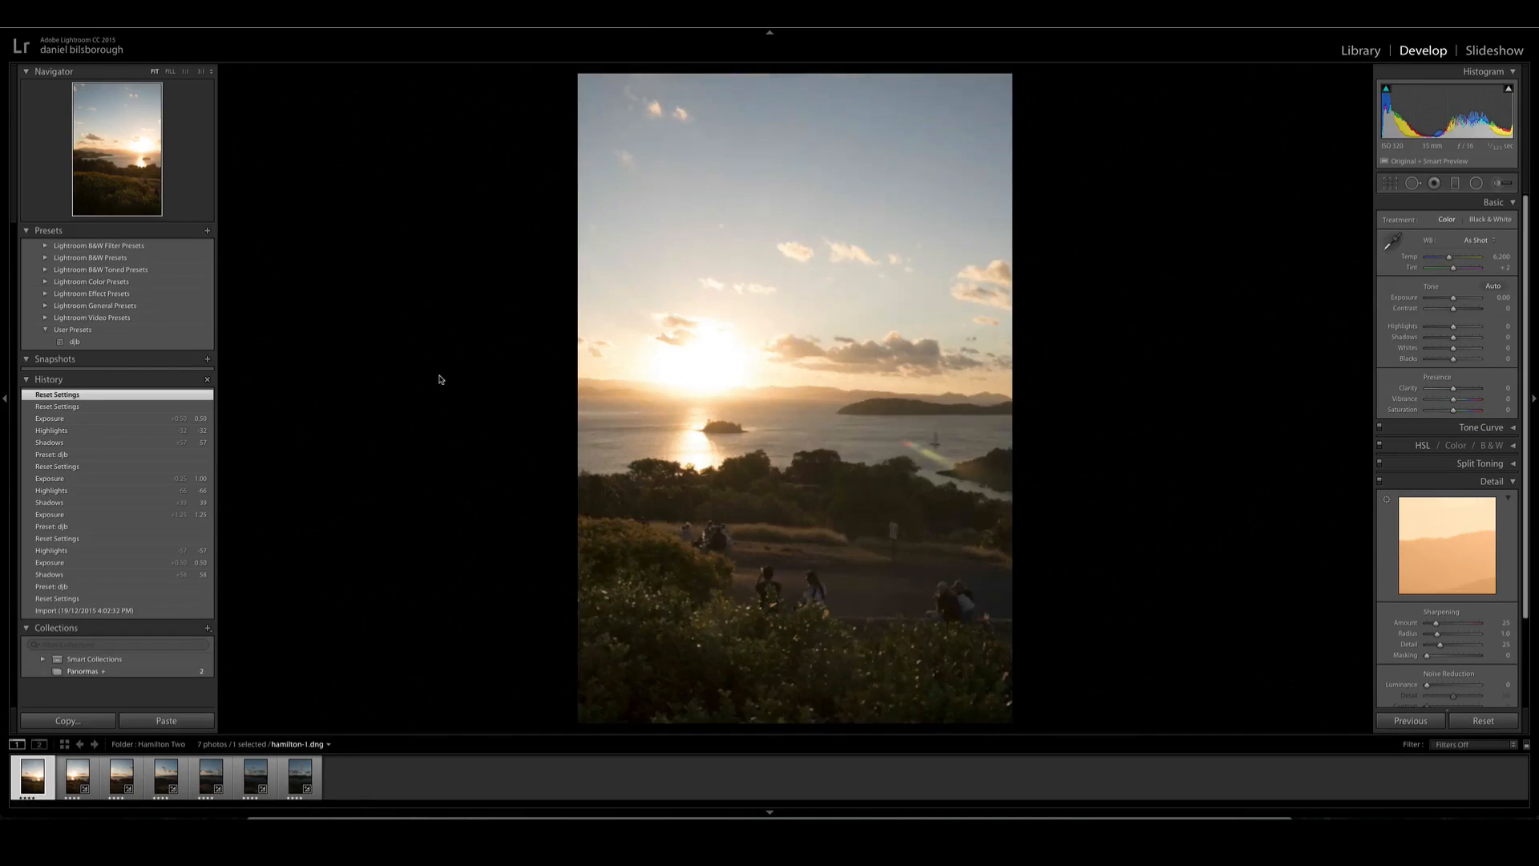
pyautogui.press('Right')
pyautogui.press('Right')
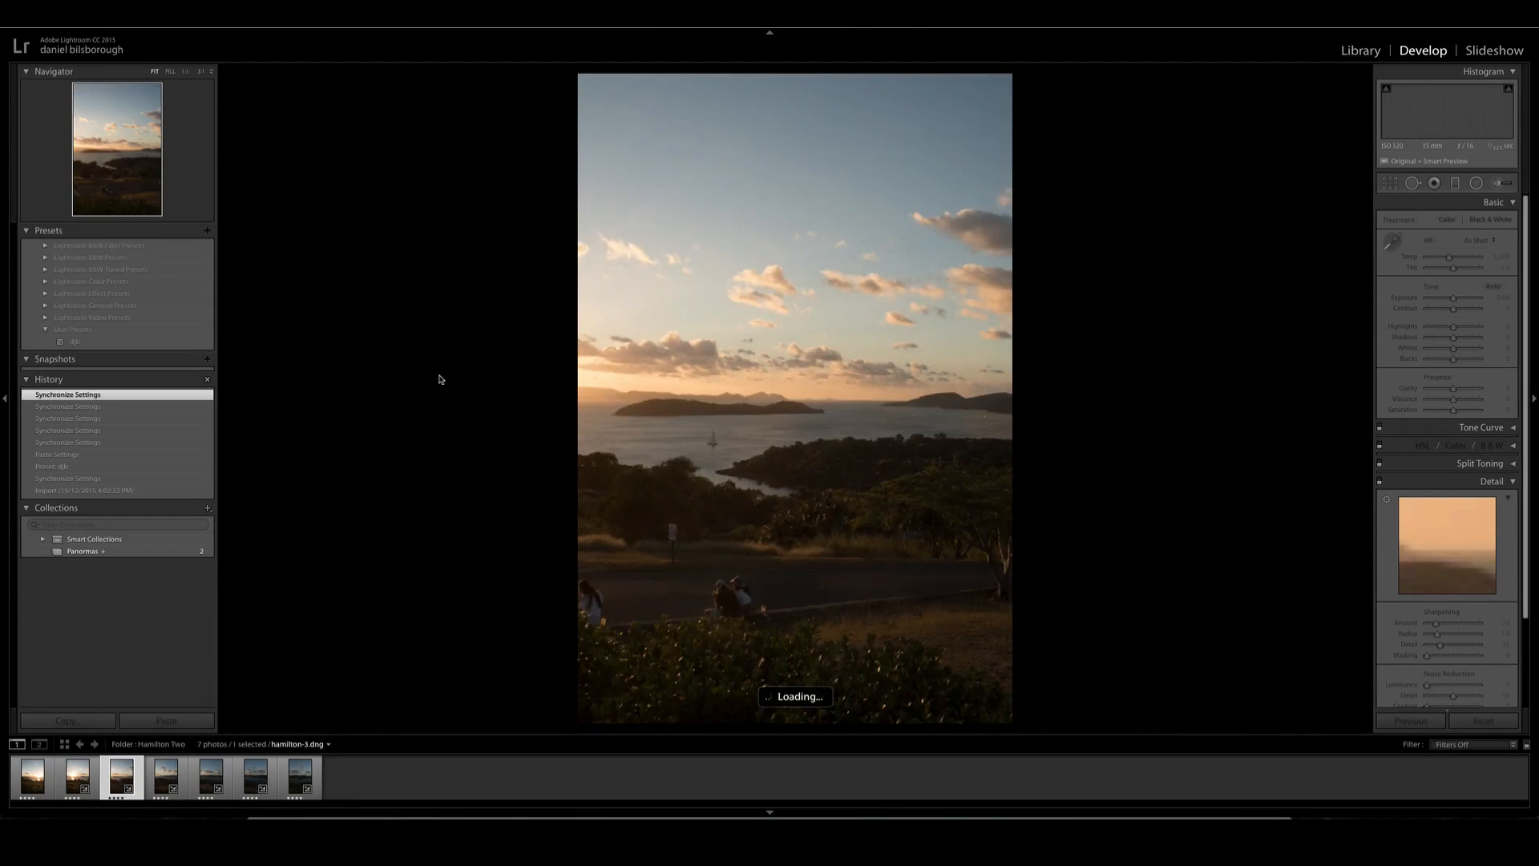
pyautogui.press('Right')
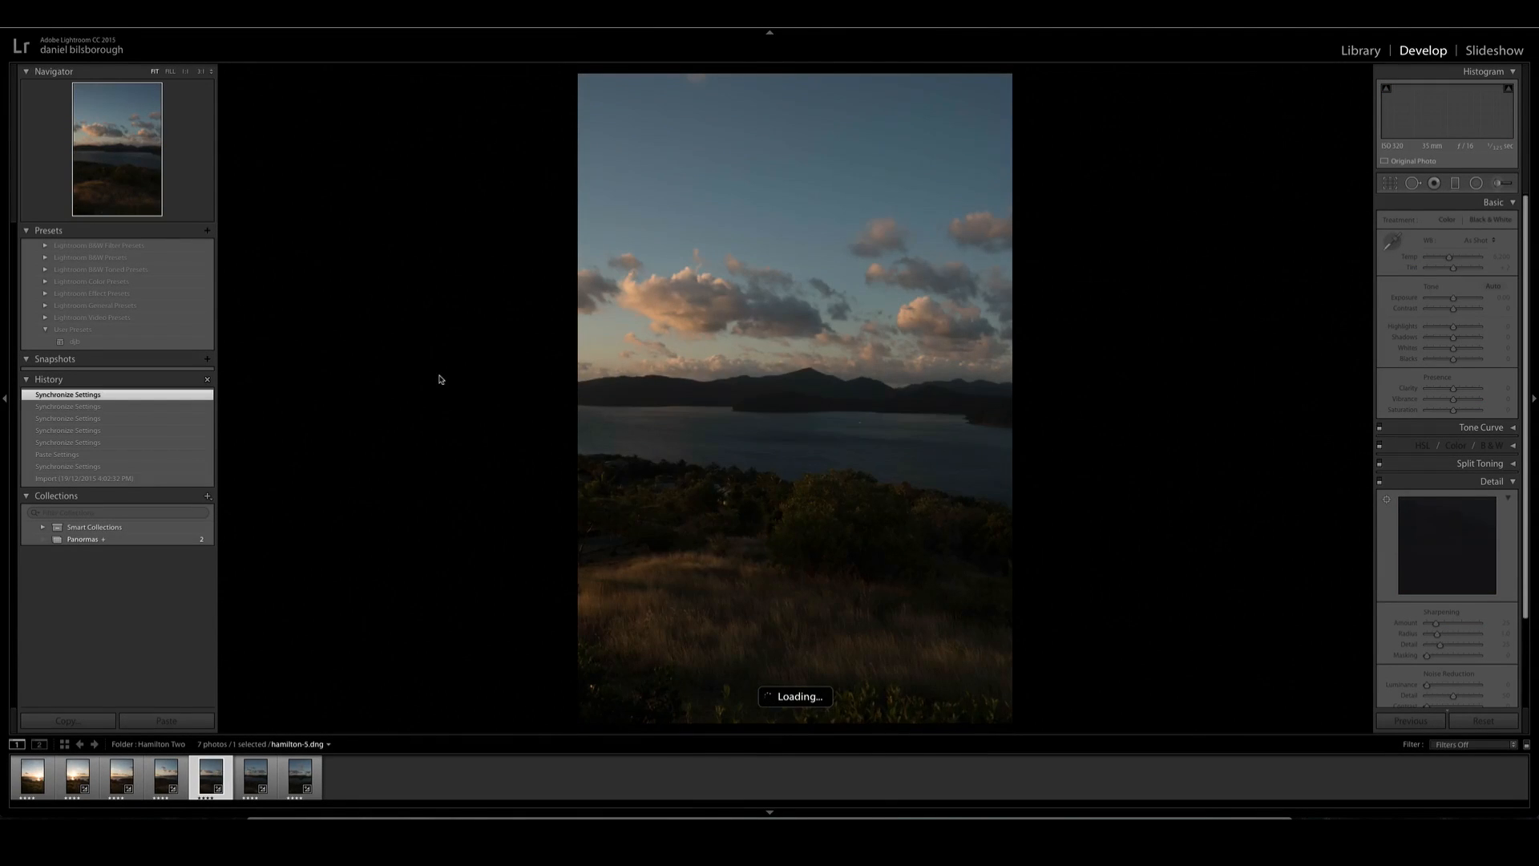
pyautogui.press('Left')
pyautogui.press('Left')
pyautogui.press('Left')
pyautogui.press('Left')
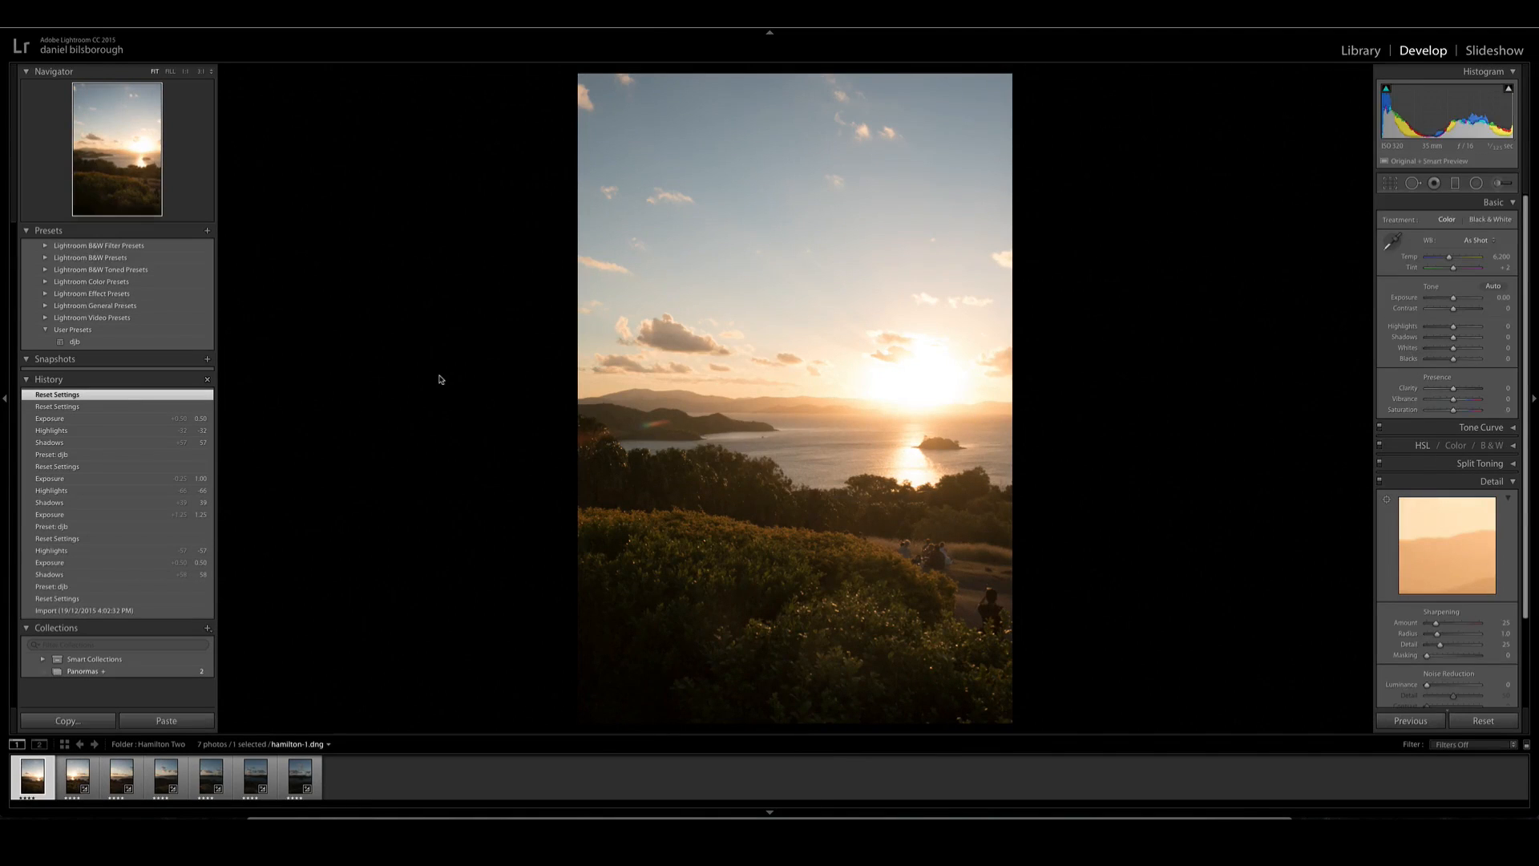
# - Apply the djb user preset to the first photo, with Exposure at +0.70, Highlights at -53 and Shadows at +59, and copy its settings
pyautogui.click(74, 341)
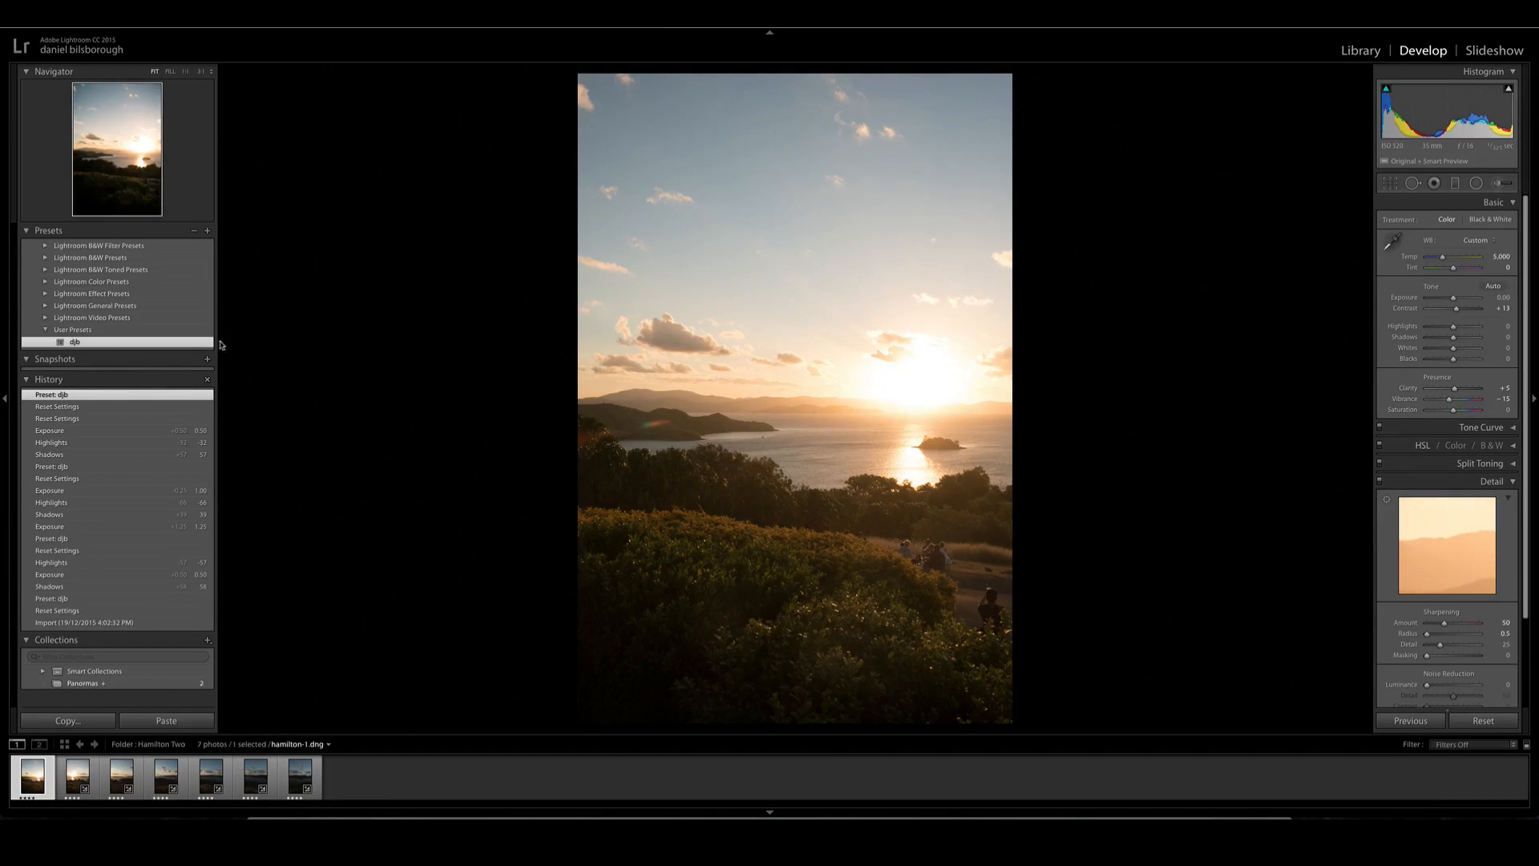
pyautogui.moveTo(1453, 337); pyautogui.dragTo(1457, 301)
pyautogui.press('super+shift+c')
pyautogui.press('Return')
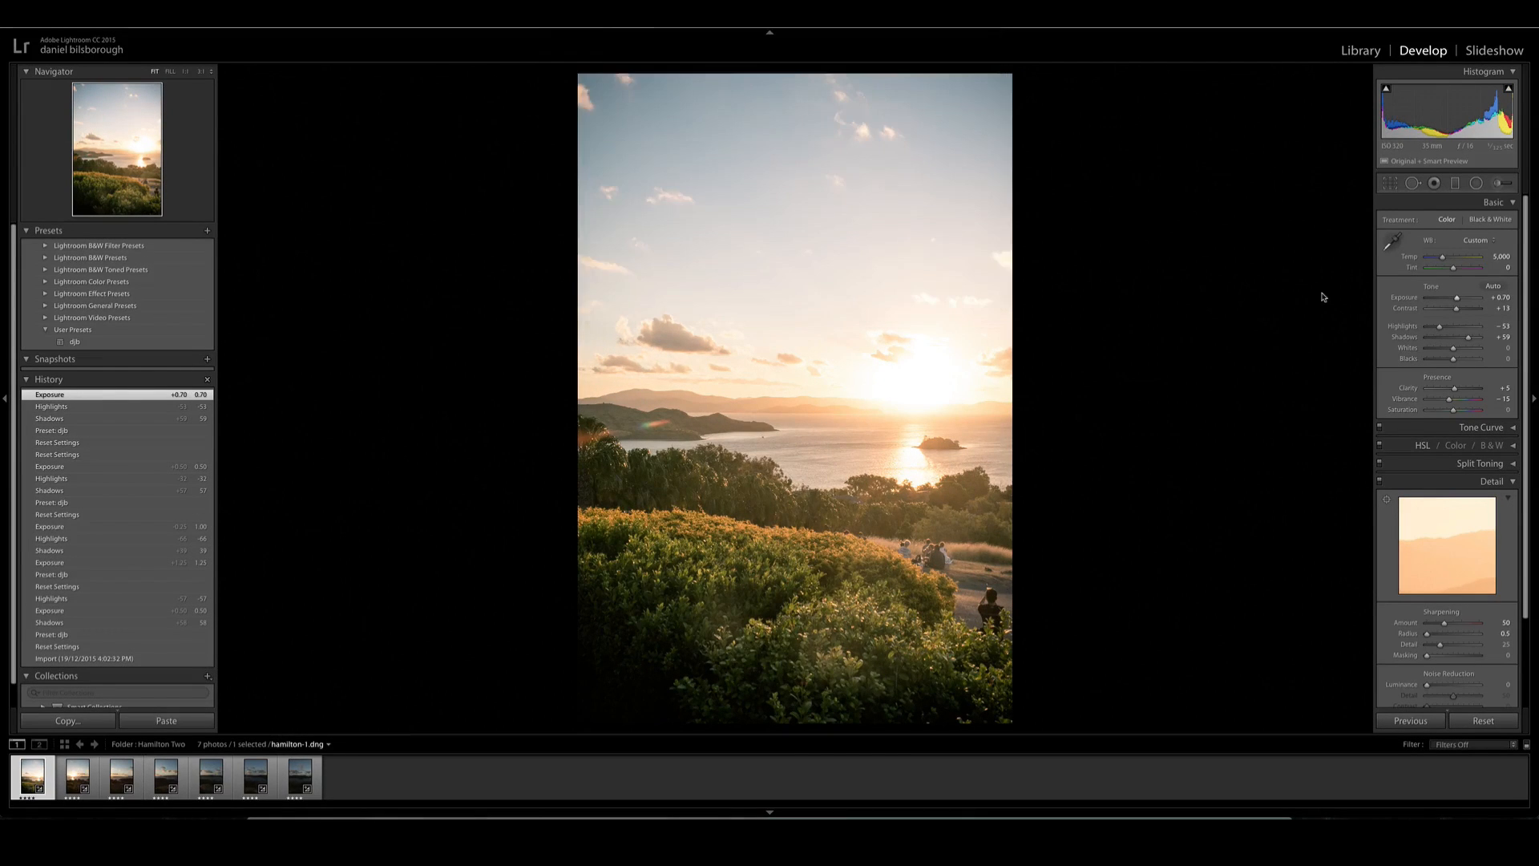
# - Synchronize all of the first photo's develop settings to the whole Hamilton Two series
pyautogui.press('Right')
pyautogui.press('Left')
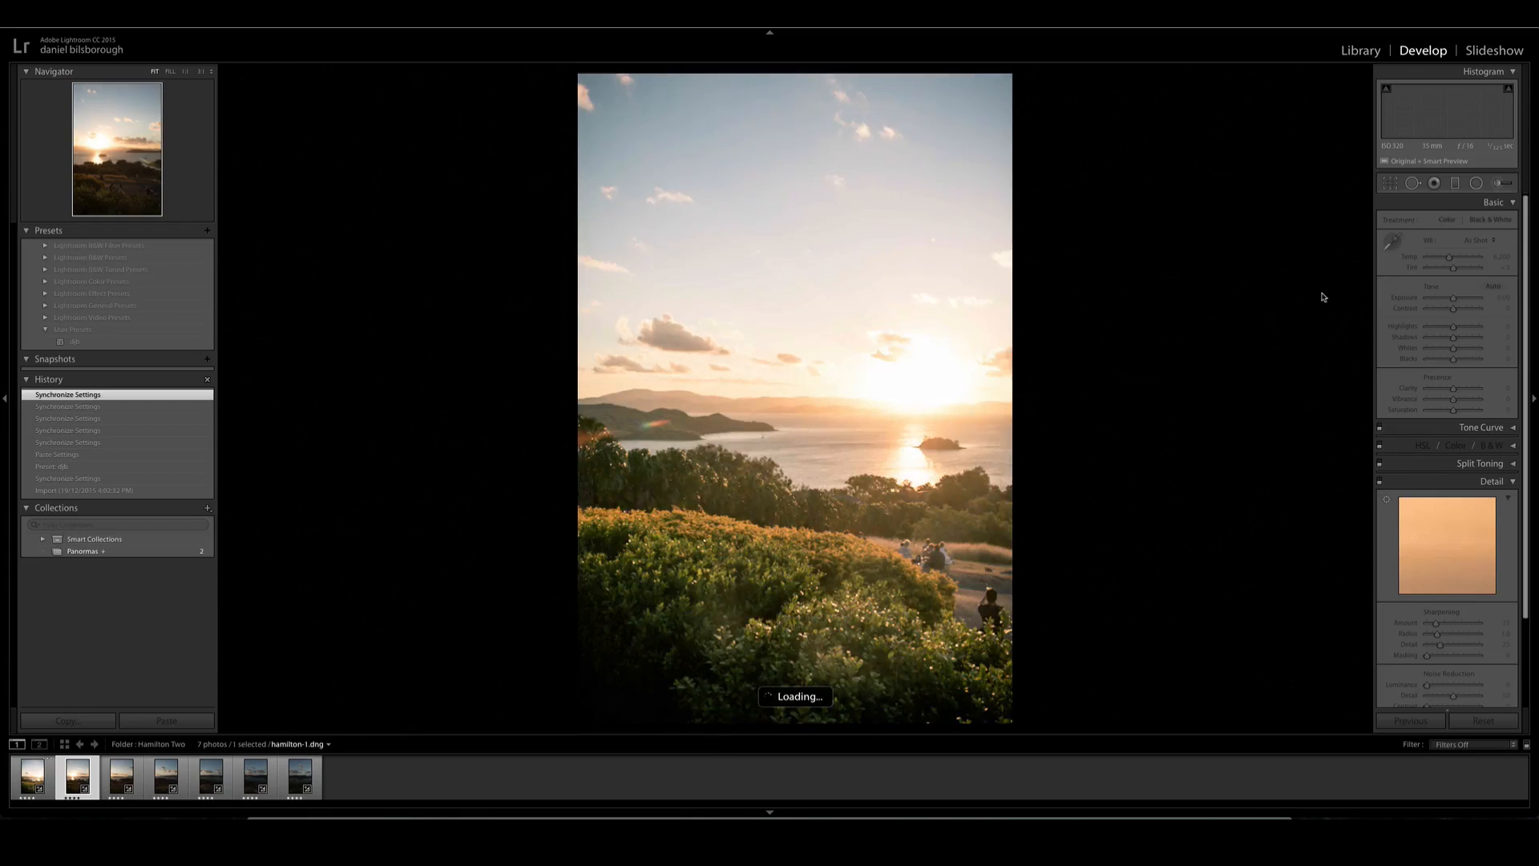
pyautogui.press('super+a')
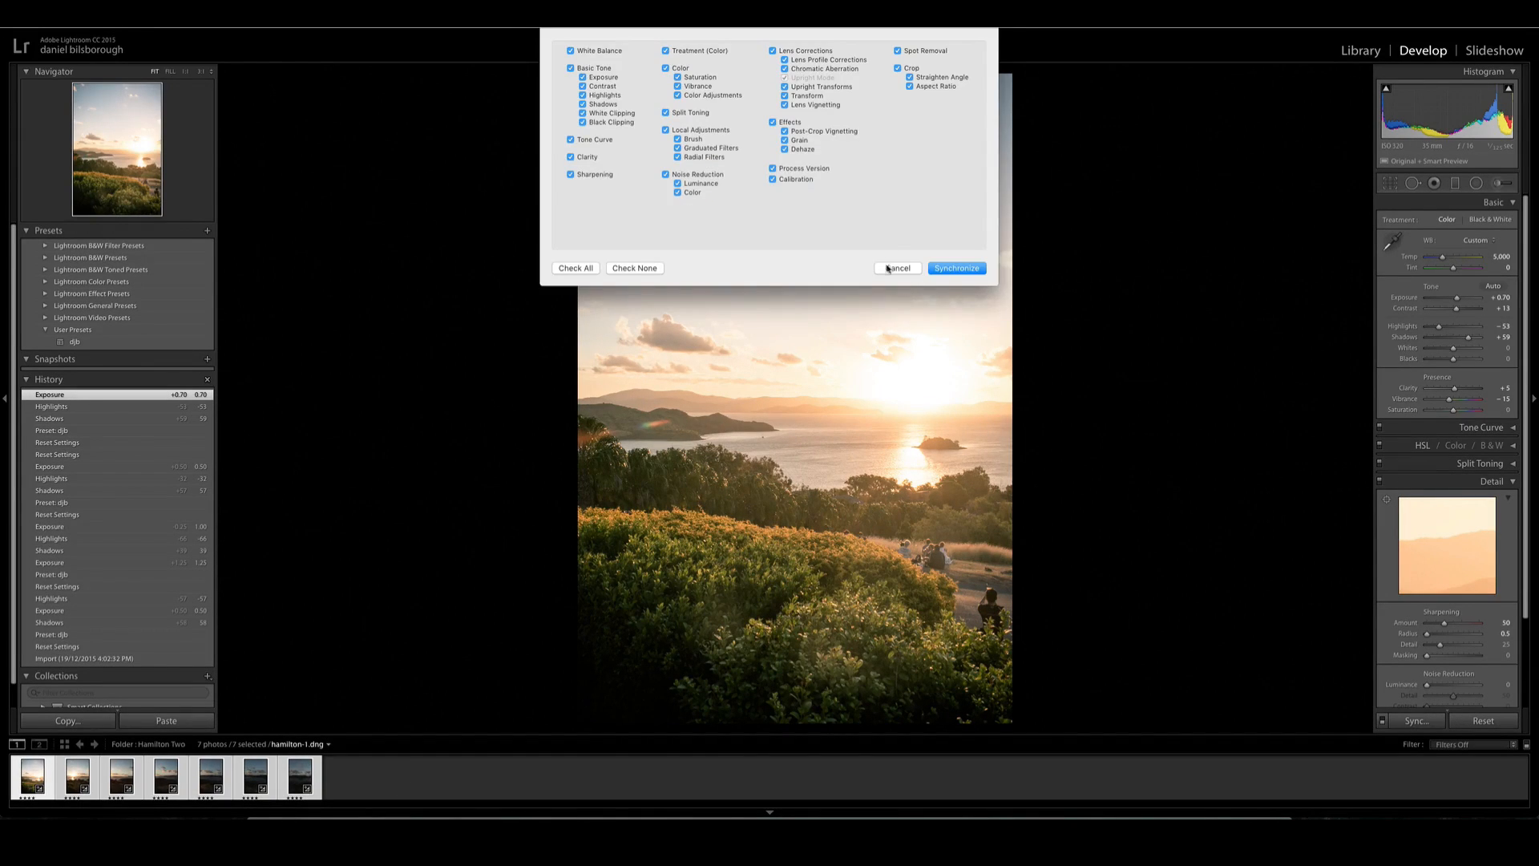
pyautogui.click(957, 268)
# - Return to the library grid, select all seven photos and start a Panorama photo merge
pyautogui.press('g')
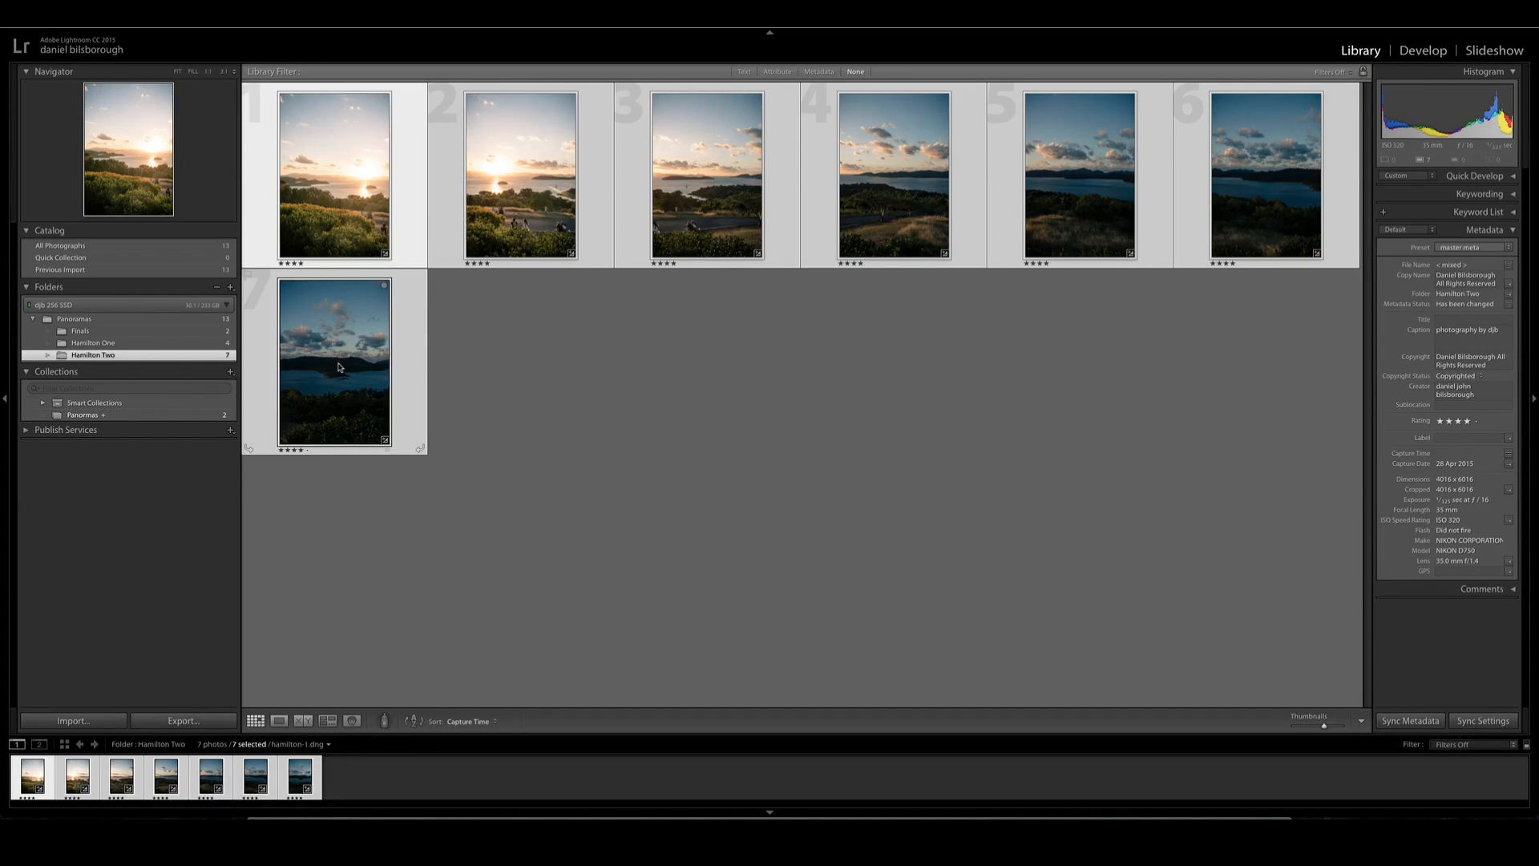
pyautogui.click(439, 340)
pyautogui.click(341, 215)
pyautogui.press('super+a')
pyautogui.rightClick(335, 159)
pyautogui.moveTo(425, 266)
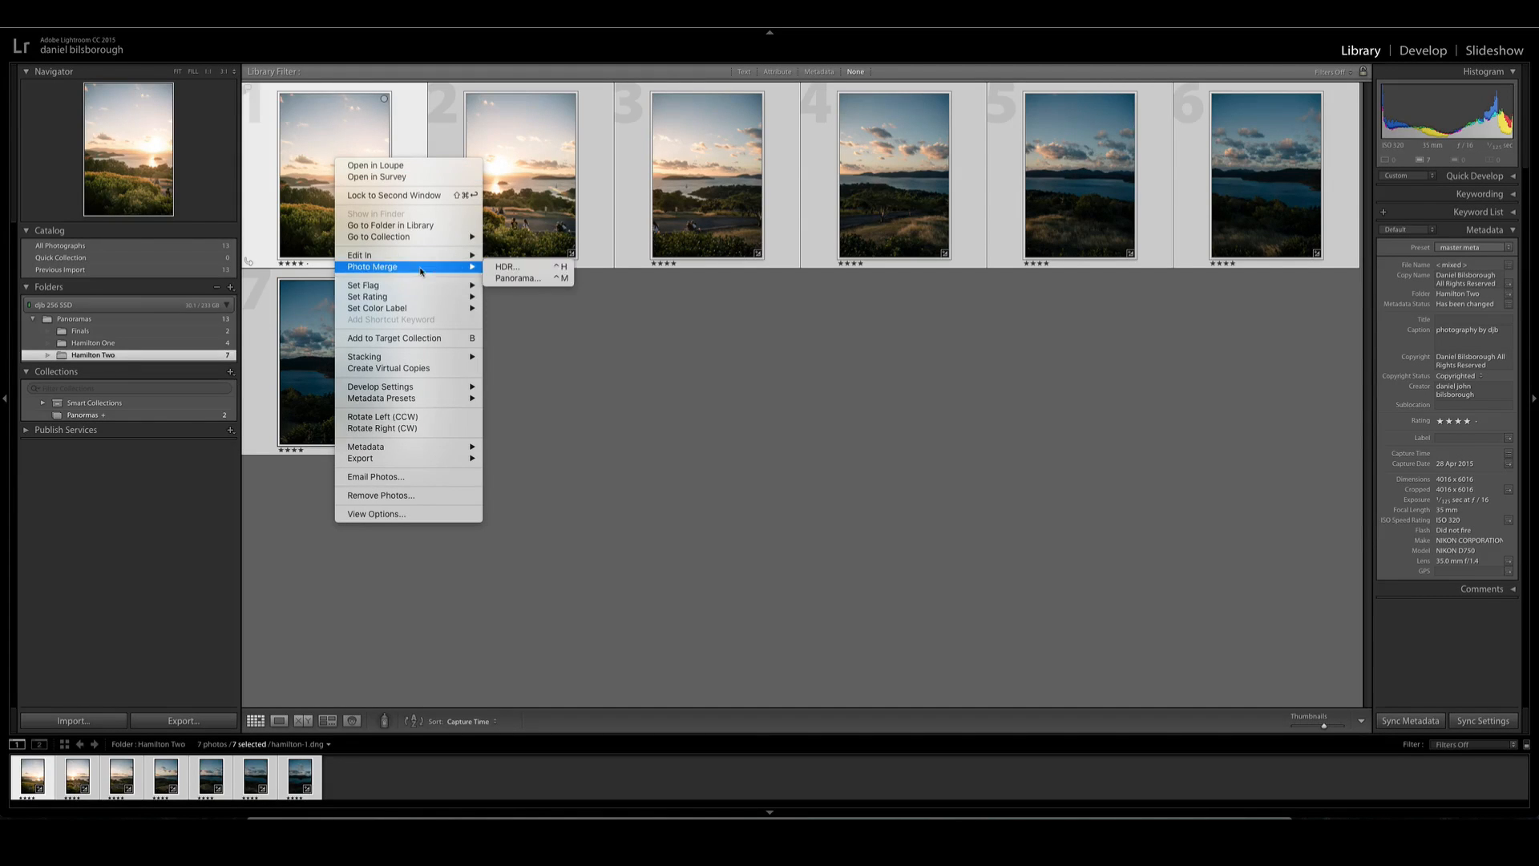
pyautogui.click(513, 278)
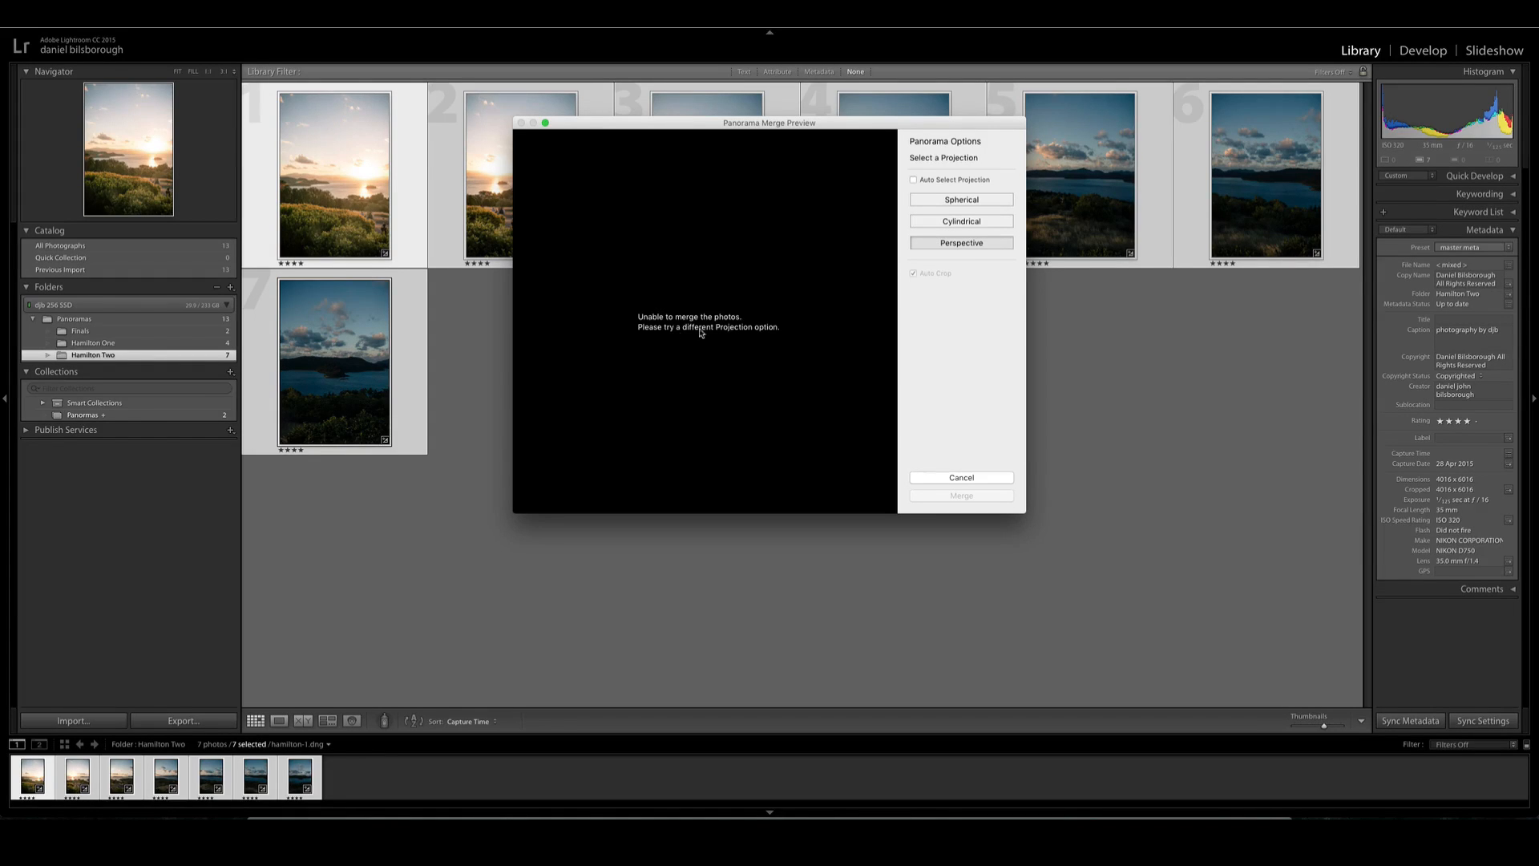
# - Preview the Spherical projection, and merge the seven photos using the Cylindrical projection with Auto Crop enabled
pyautogui.click(956, 203)
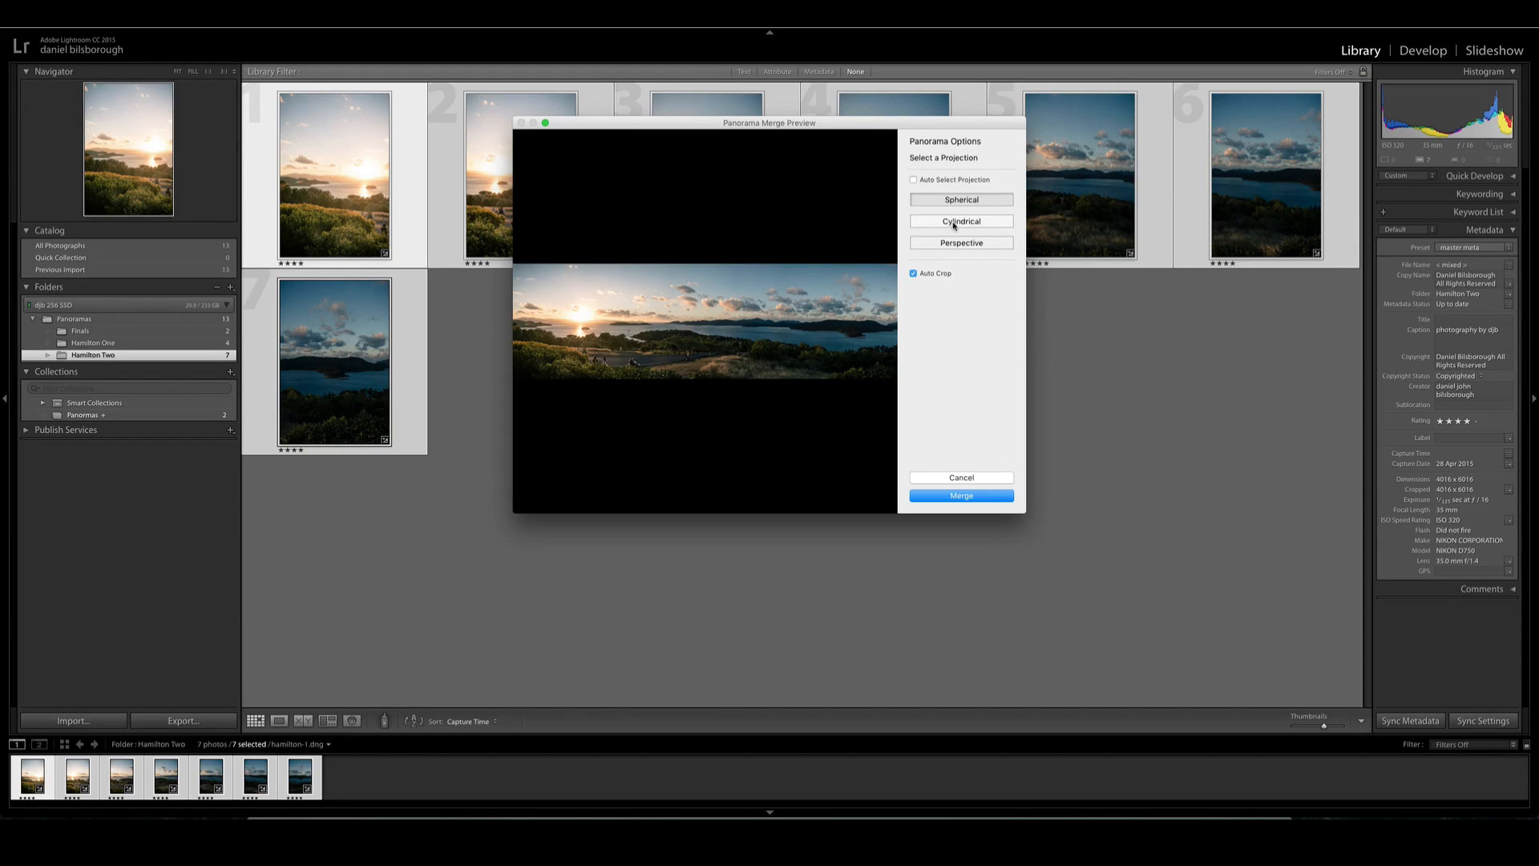
pyautogui.click(953, 225)
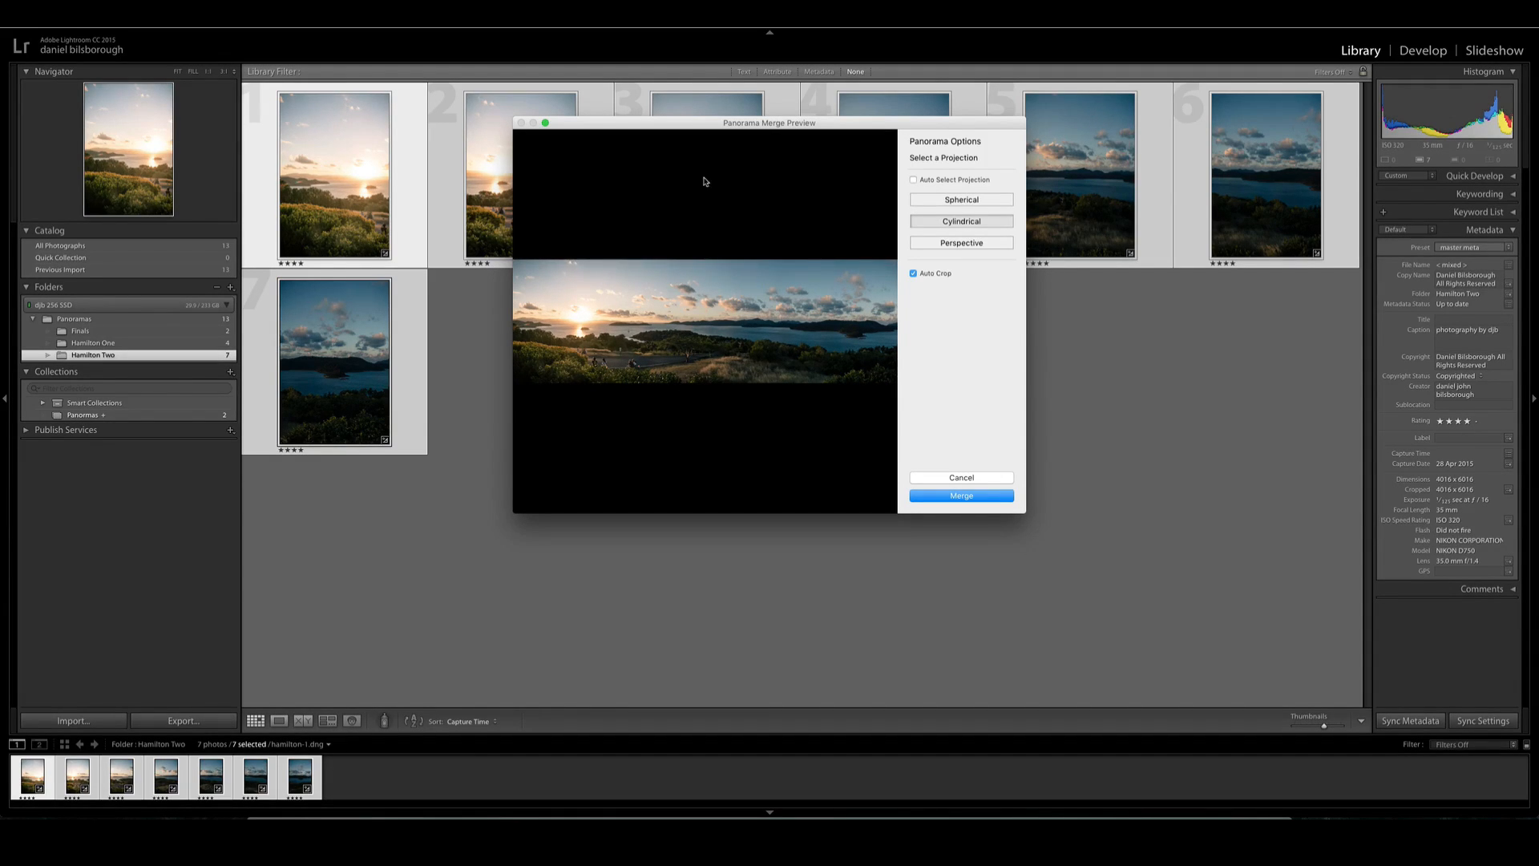
pyautogui.click(965, 496)
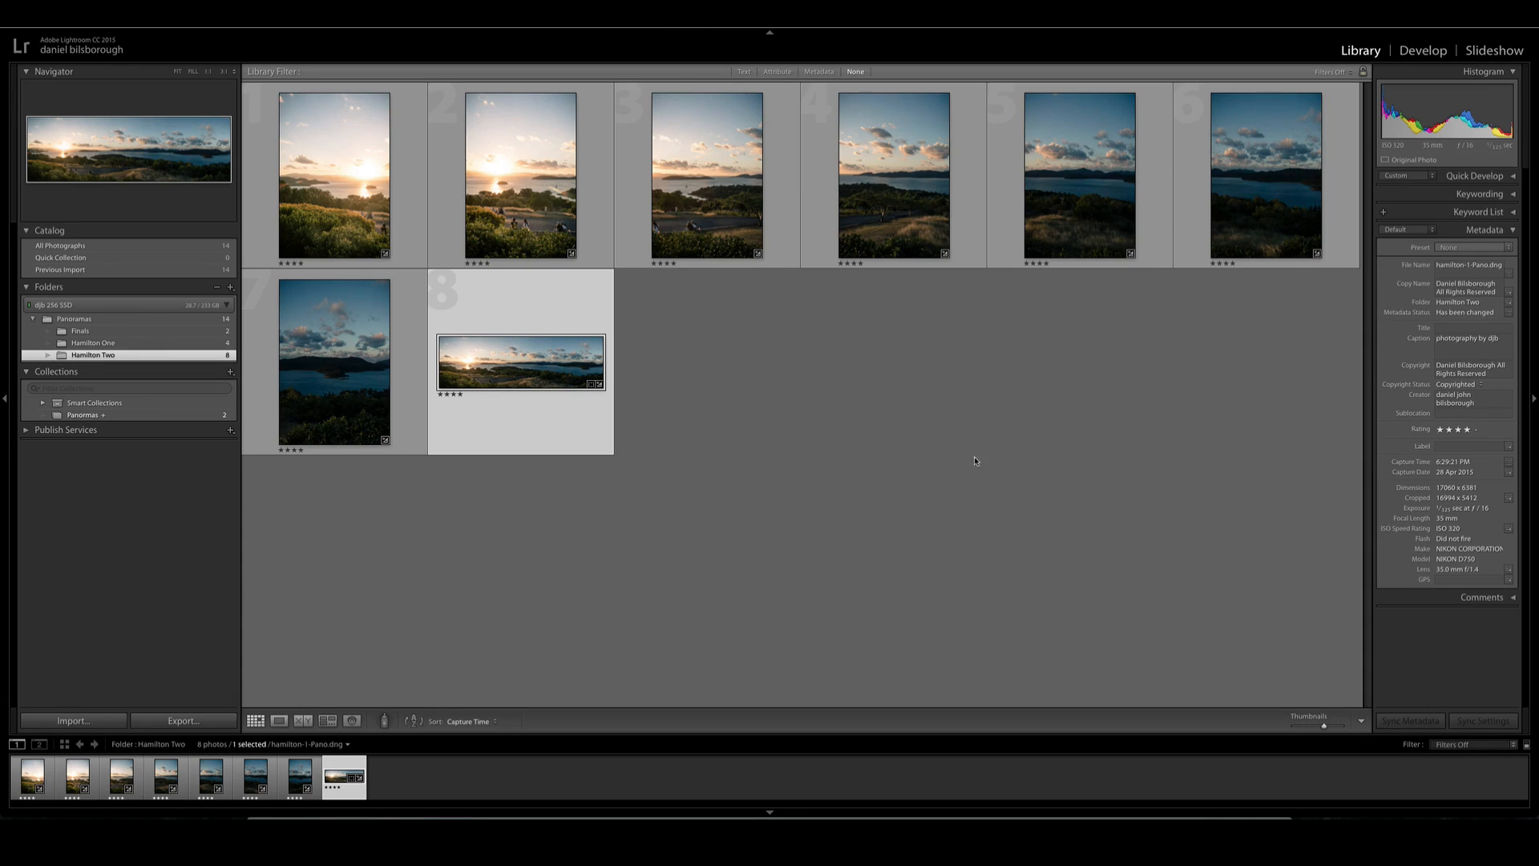
# - Brush an adjustment over the new panorama's foreground vegetation with Exposure raised to about 0.7
pyautogui.press('d')
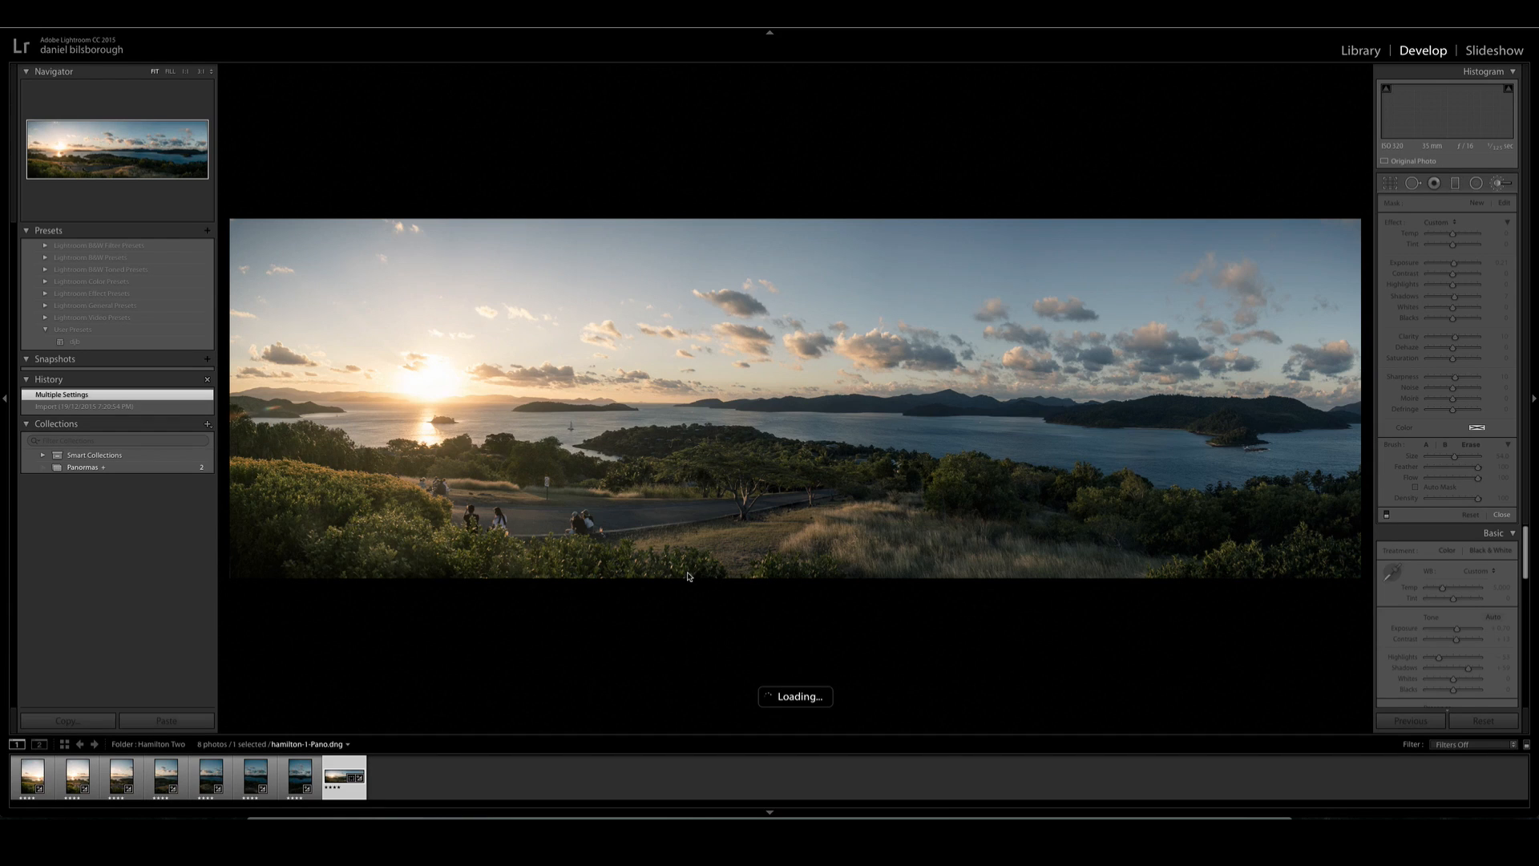
pyautogui.scroll(-5, 720, 526)
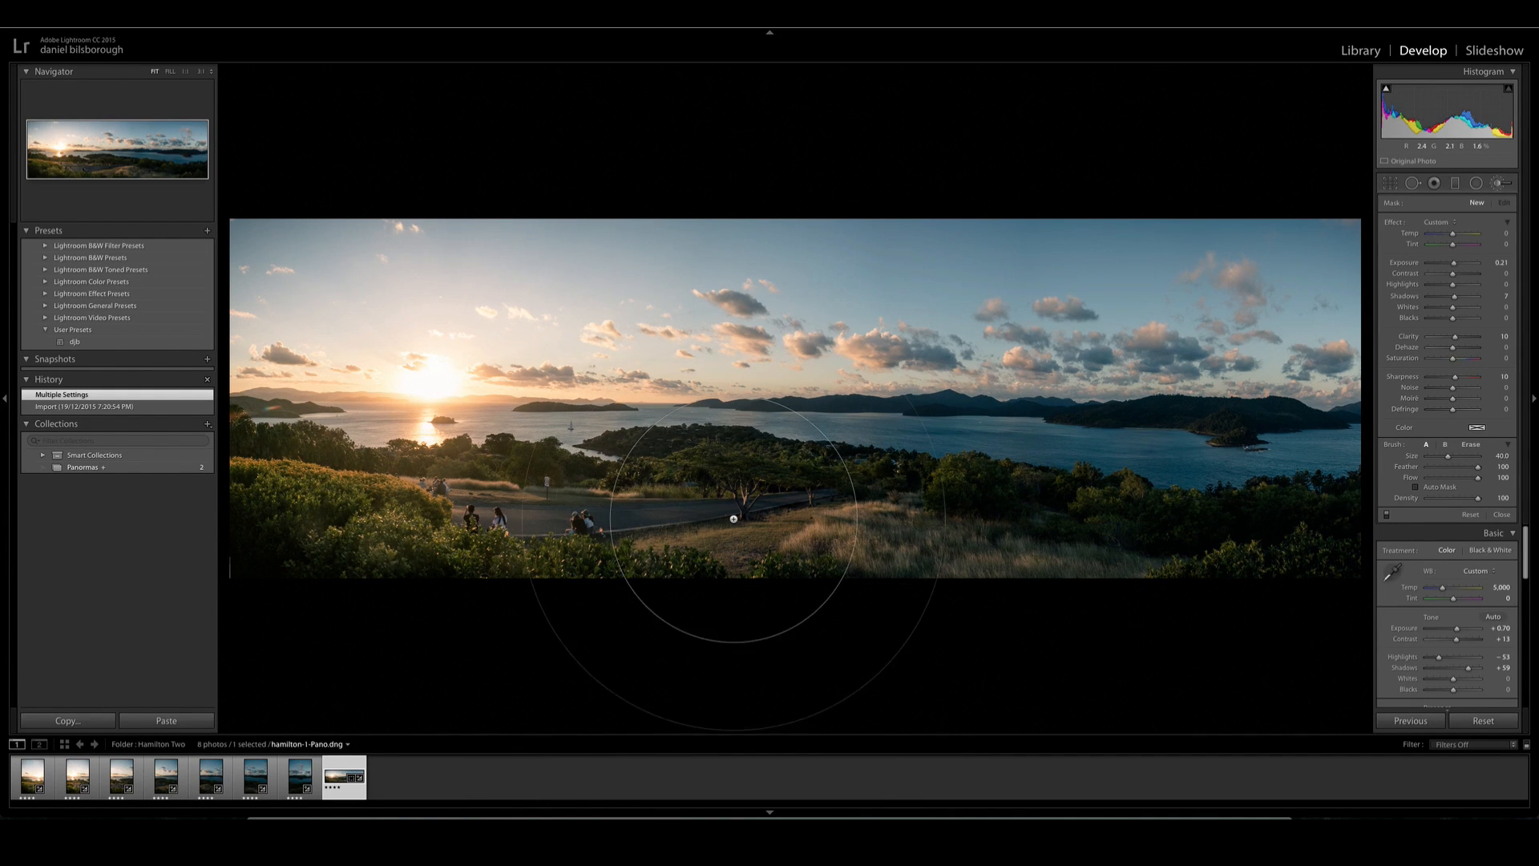
pyautogui.scroll(2, 793, 533)
pyautogui.moveTo(794, 532)
pyautogui.mouseDown()
pyautogui.moveTo(197, 544)
pyautogui.moveTo(1406, 544)
pyautogui.moveTo(1395, 561)
pyautogui.mouseUp()
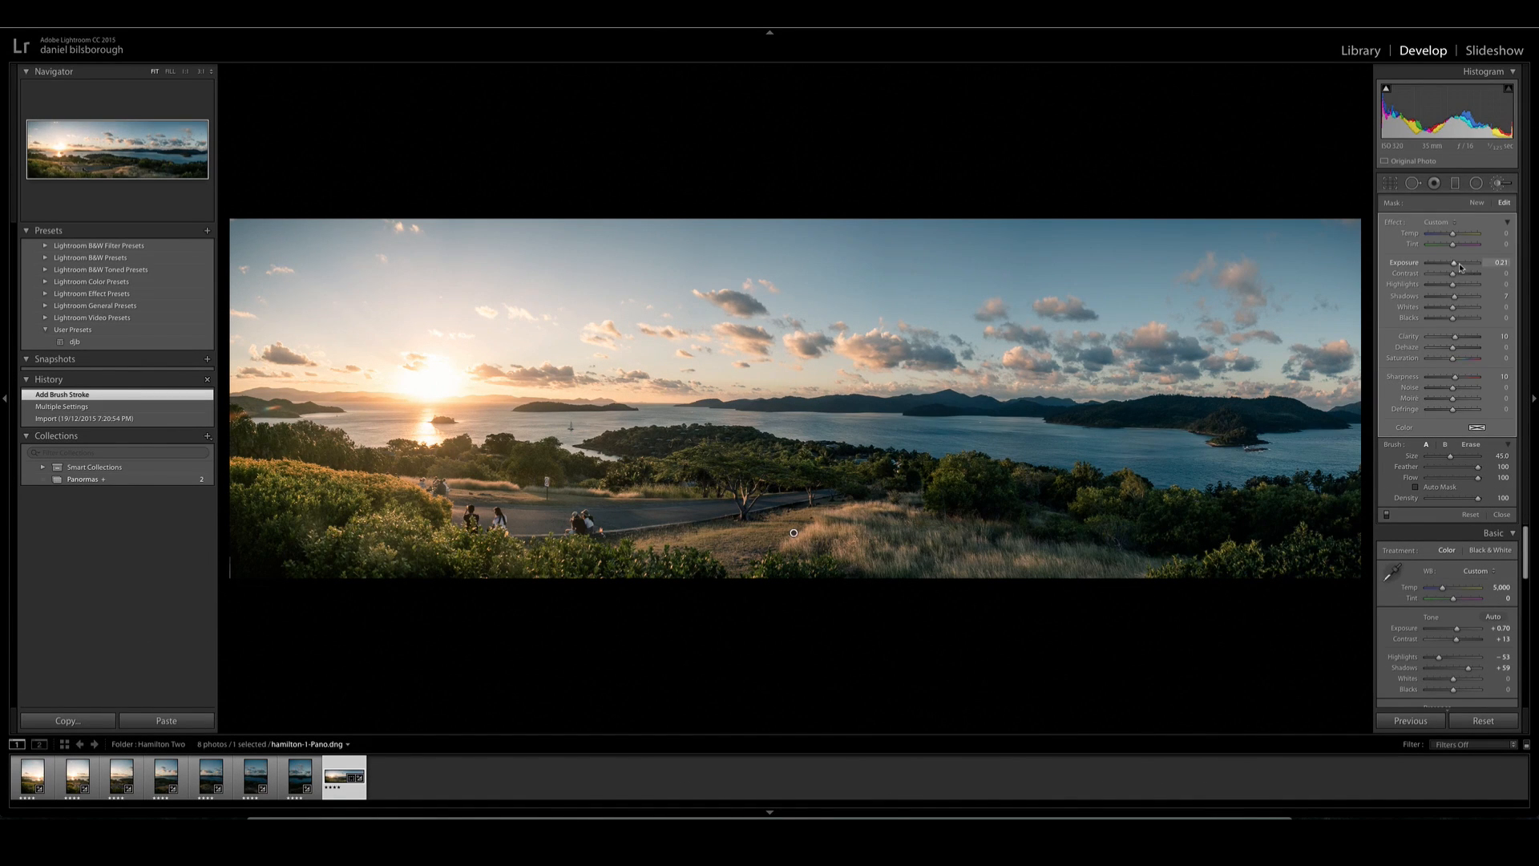
pyautogui.moveTo(1455, 267); pyautogui.dragTo(1458, 267)
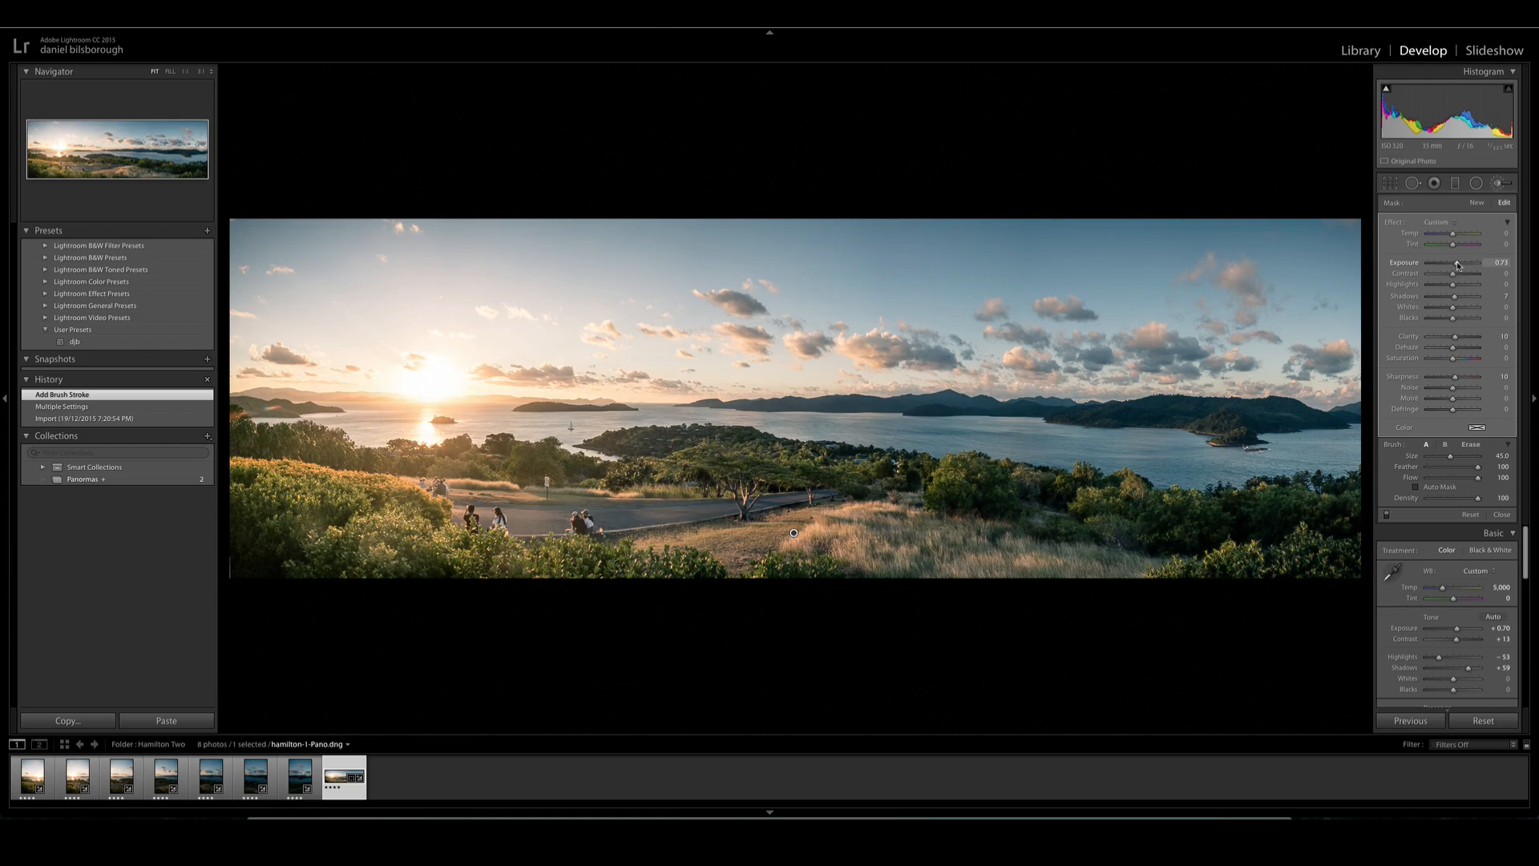
pyautogui.press('k')
# - Straighten the panorama to an angle of -0.91 and crop it slightly tighter on both sides and along the sky
pyautogui.press('r')
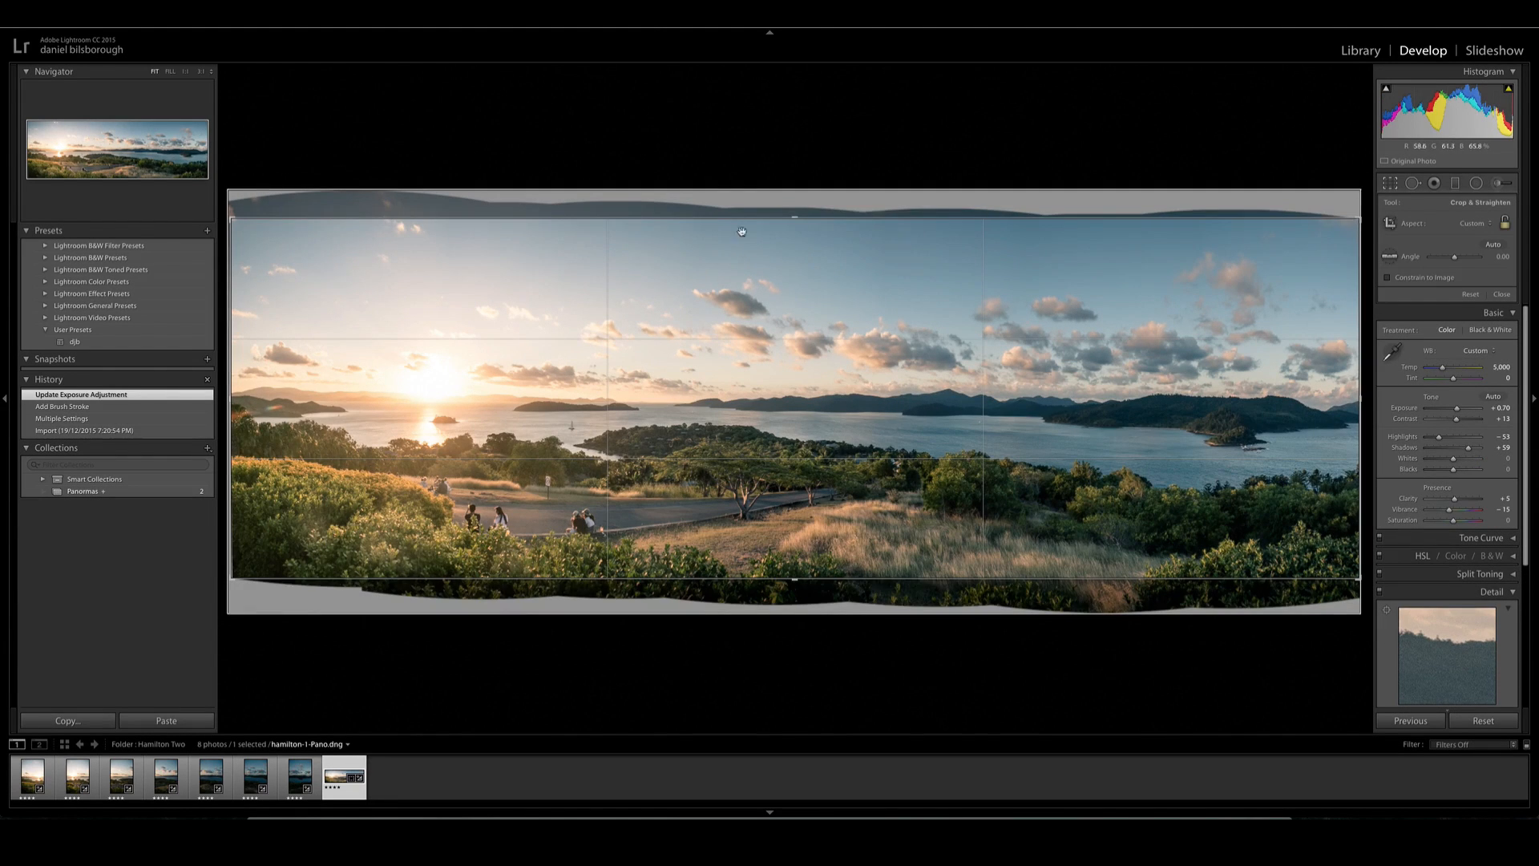
pyautogui.moveTo(736, 211); pyautogui.dragTo(734, 211)
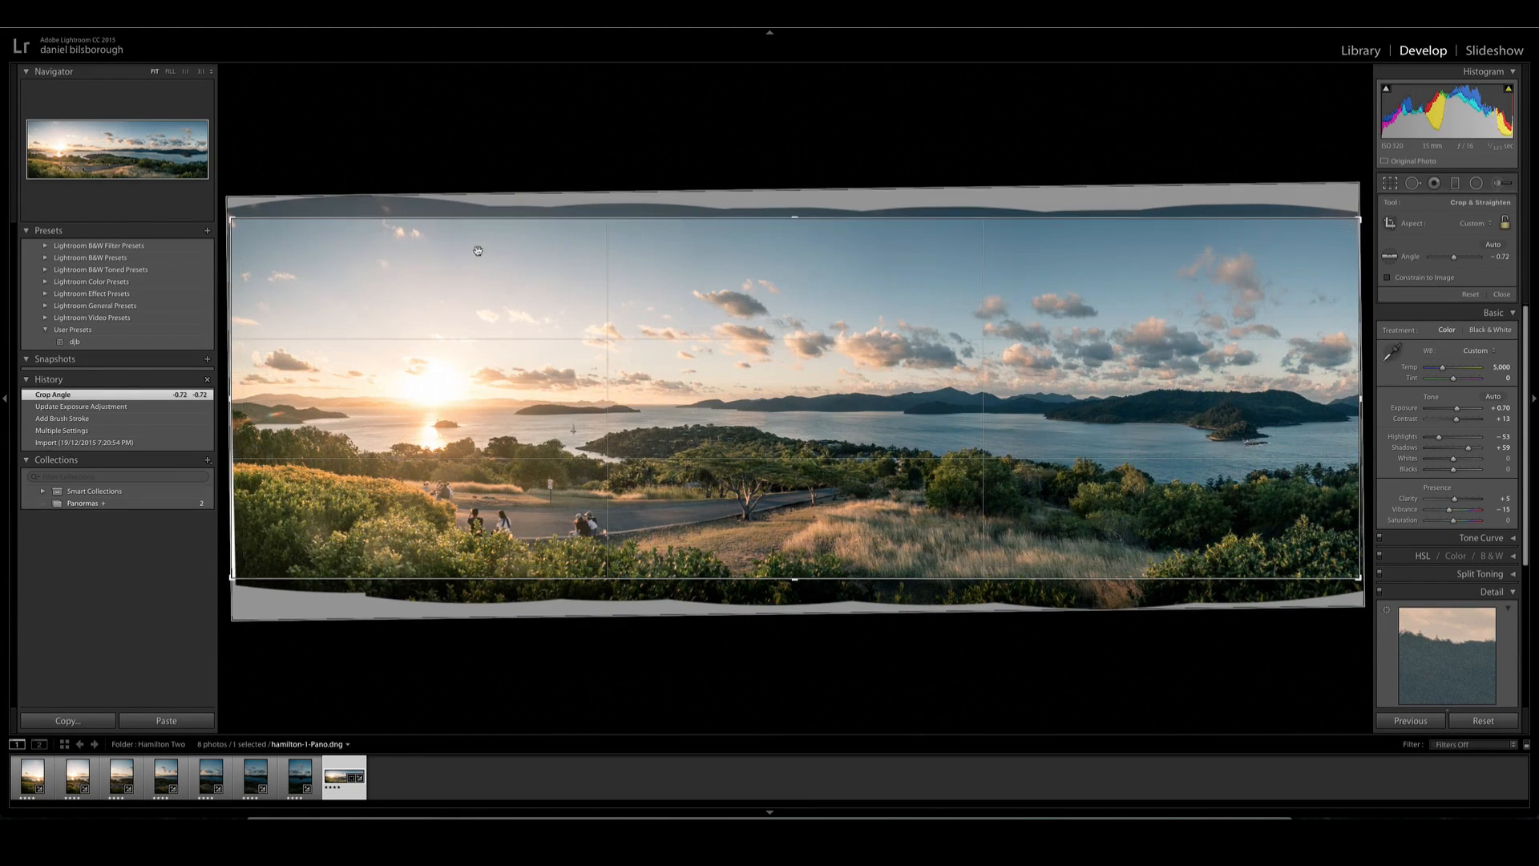
pyautogui.moveTo(232, 219); pyautogui.dragTo(240, 223)
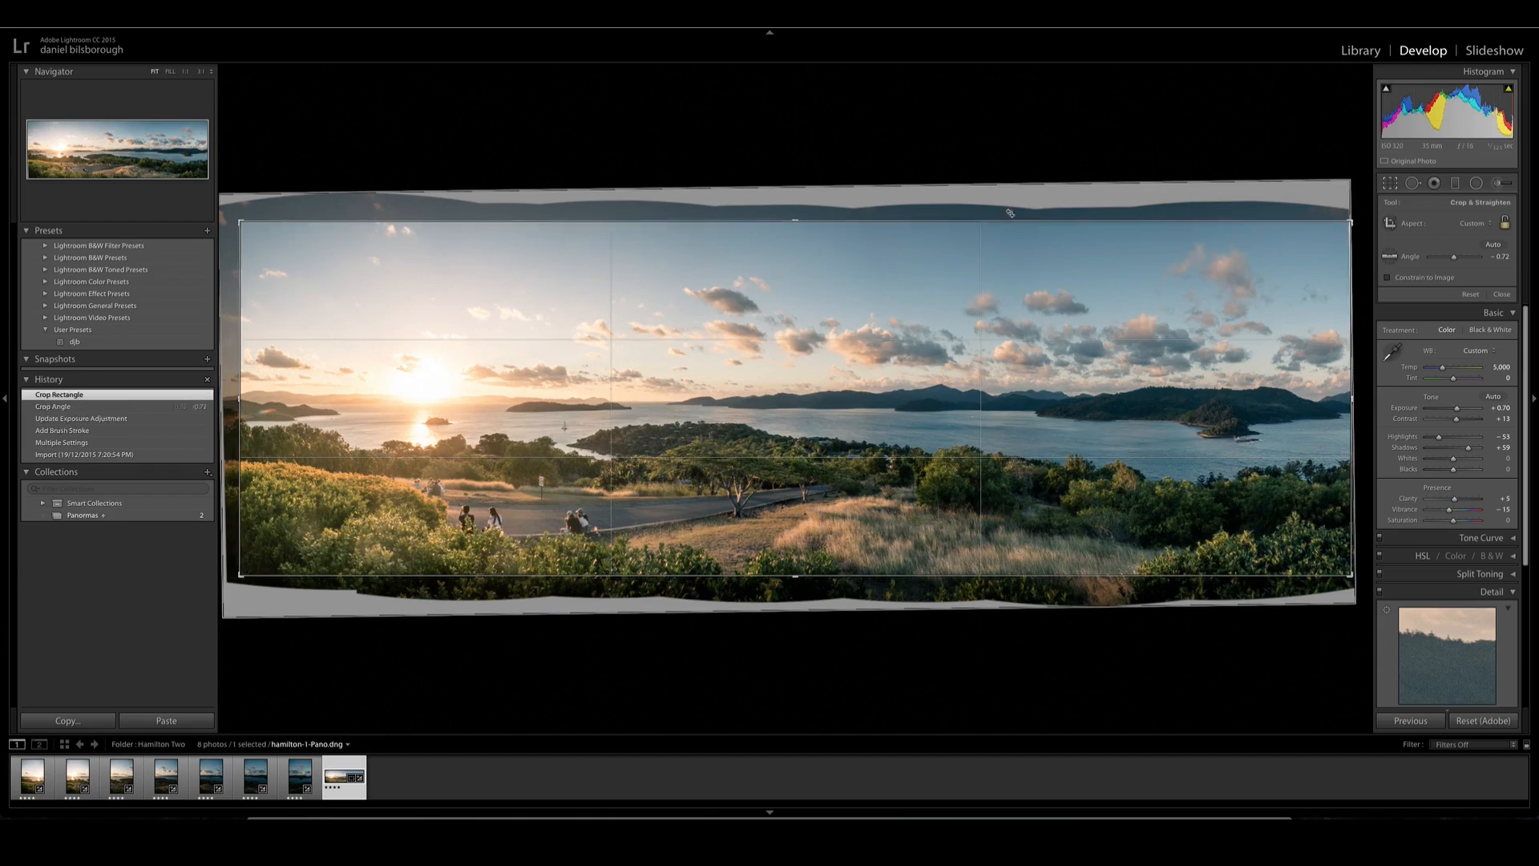
pyautogui.moveTo(1348, 223); pyautogui.dragTo(1337, 230)
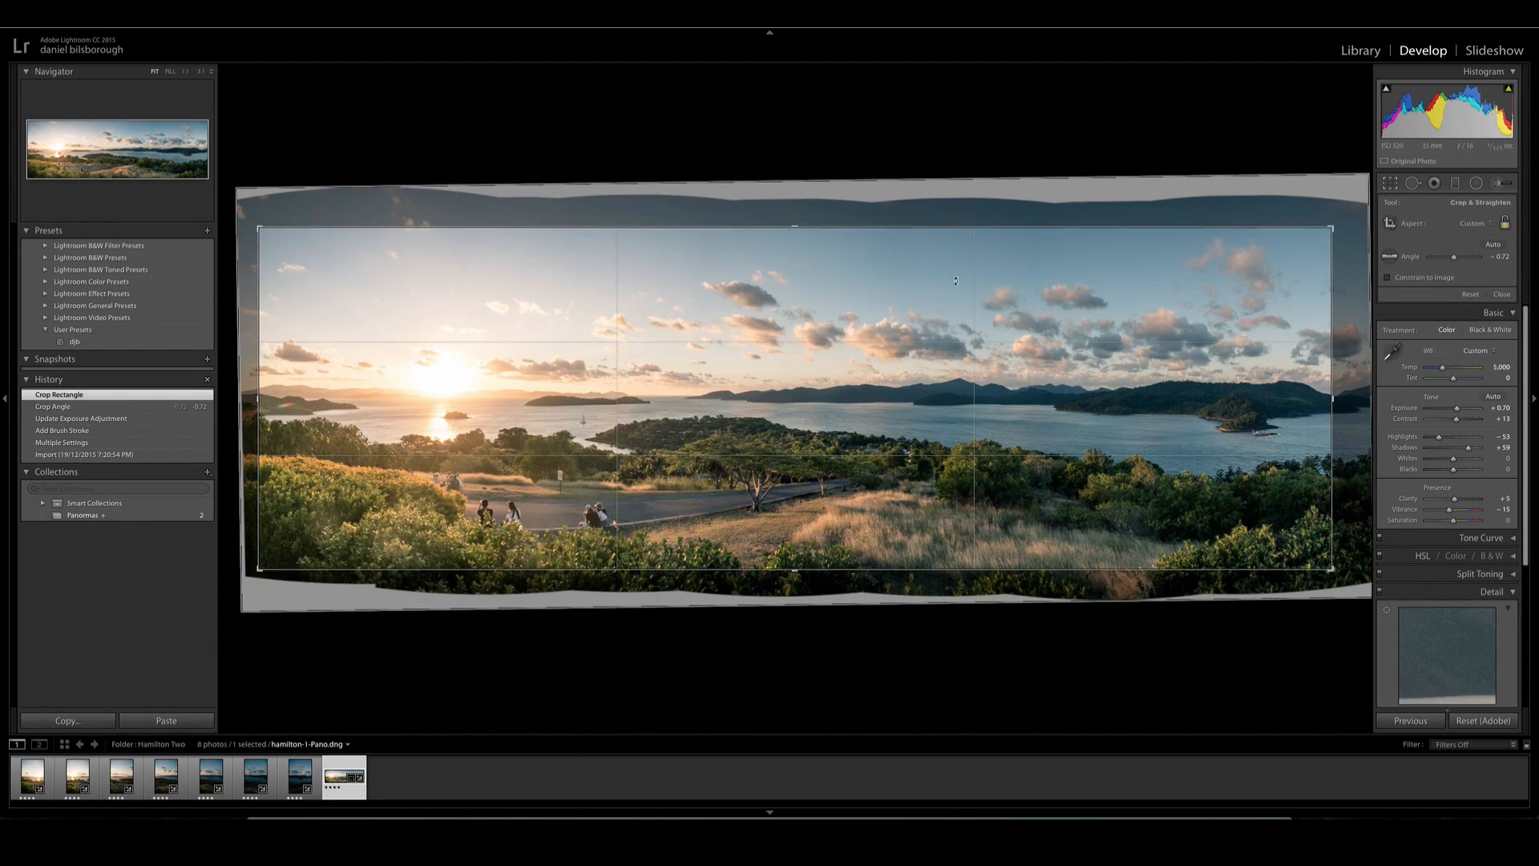
pyautogui.moveTo(792, 220); pyautogui.dragTo(792, 220)
pyautogui.press('Return')
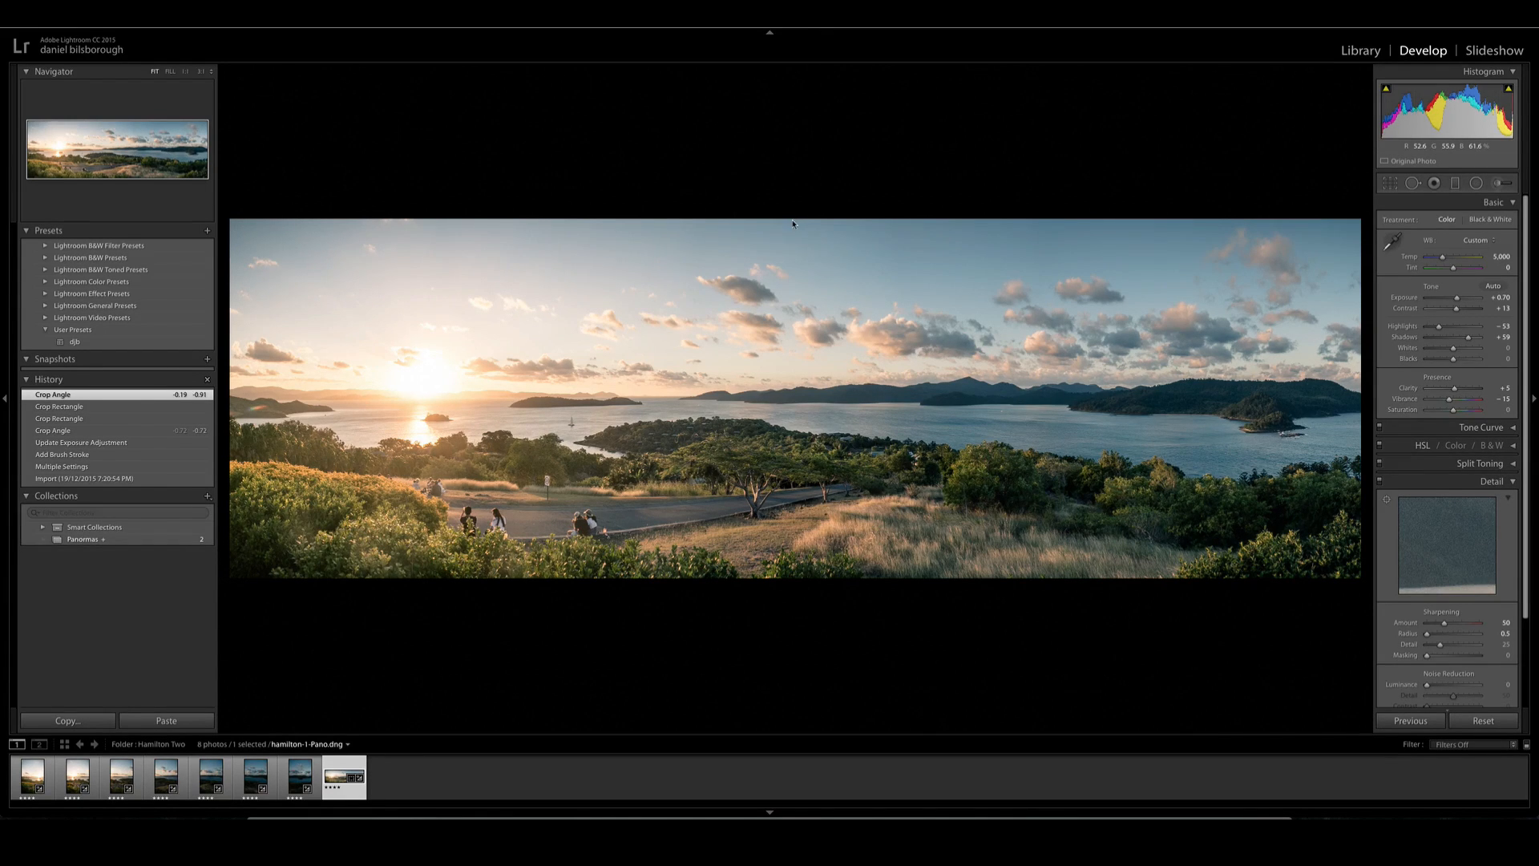
# - Review the panorama in the Library loupe view without side panels, check its crop, and view it full screen
pyautogui.press('g')
pyautogui.press('e')
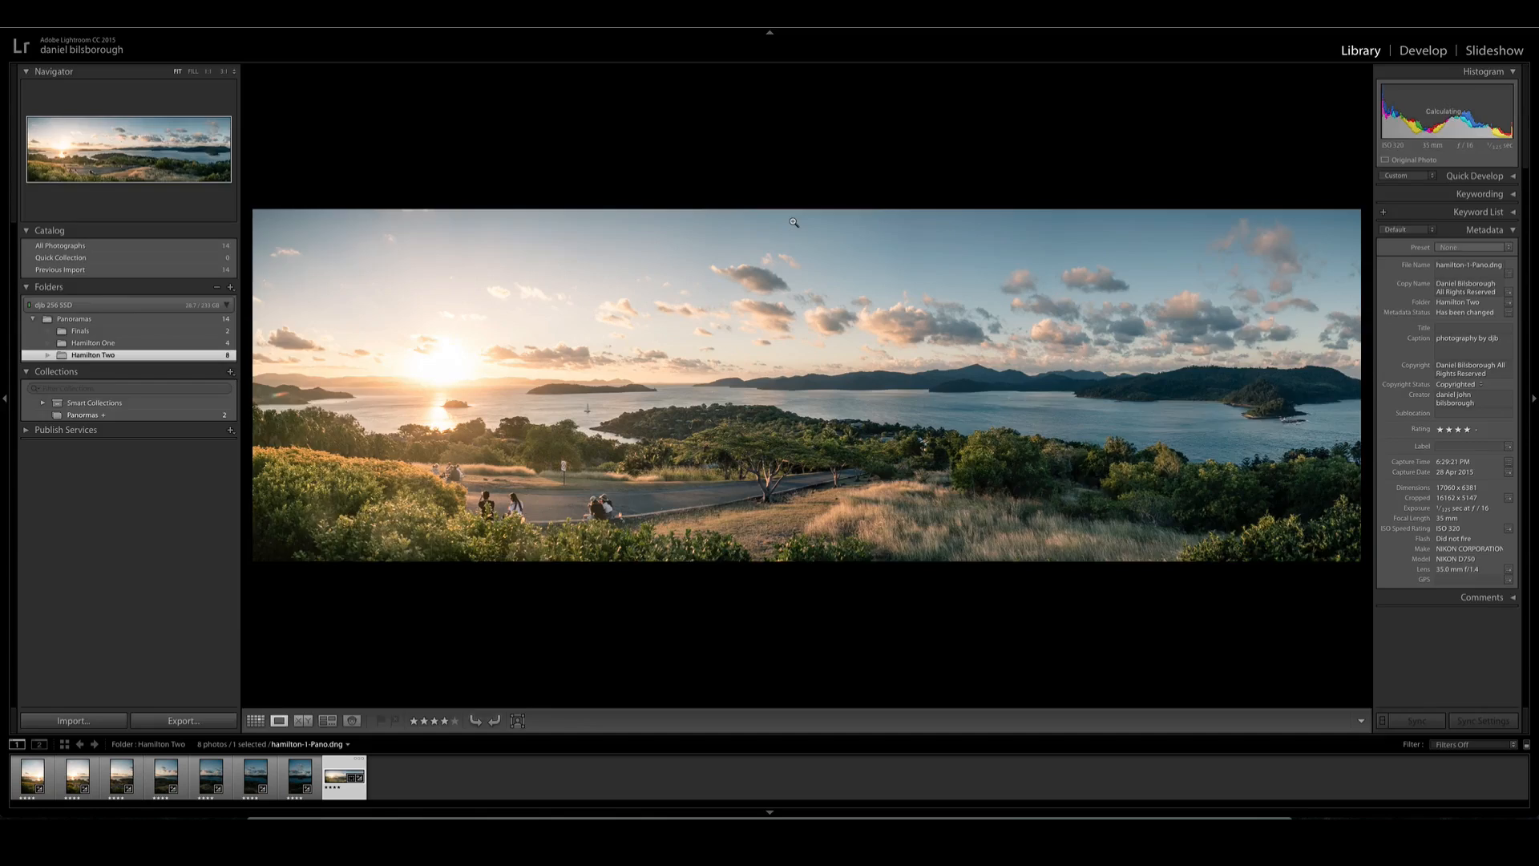
pyautogui.press('Tab')
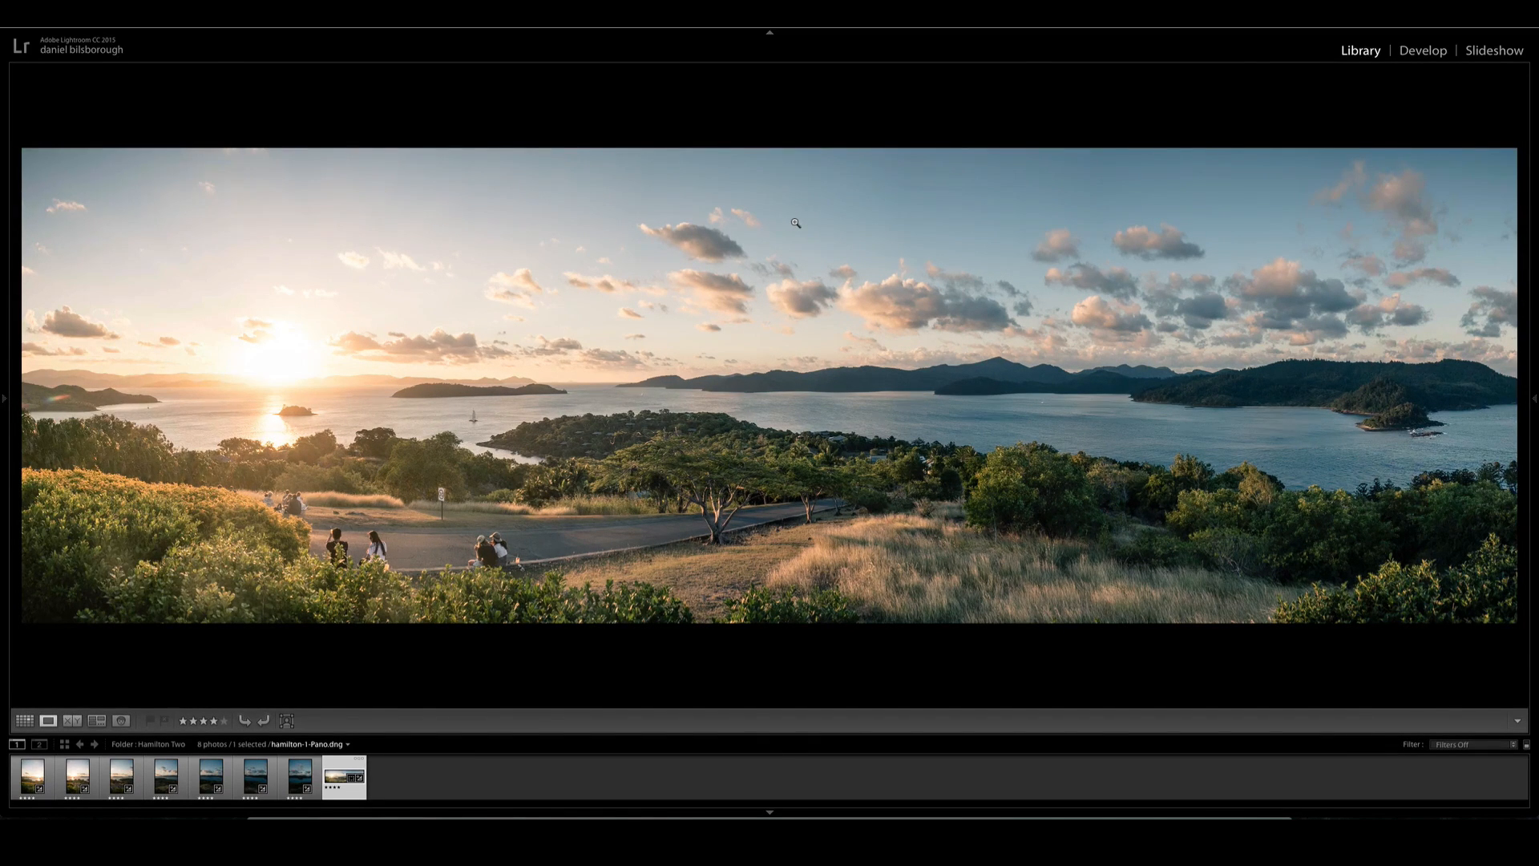
pyautogui.press('r')
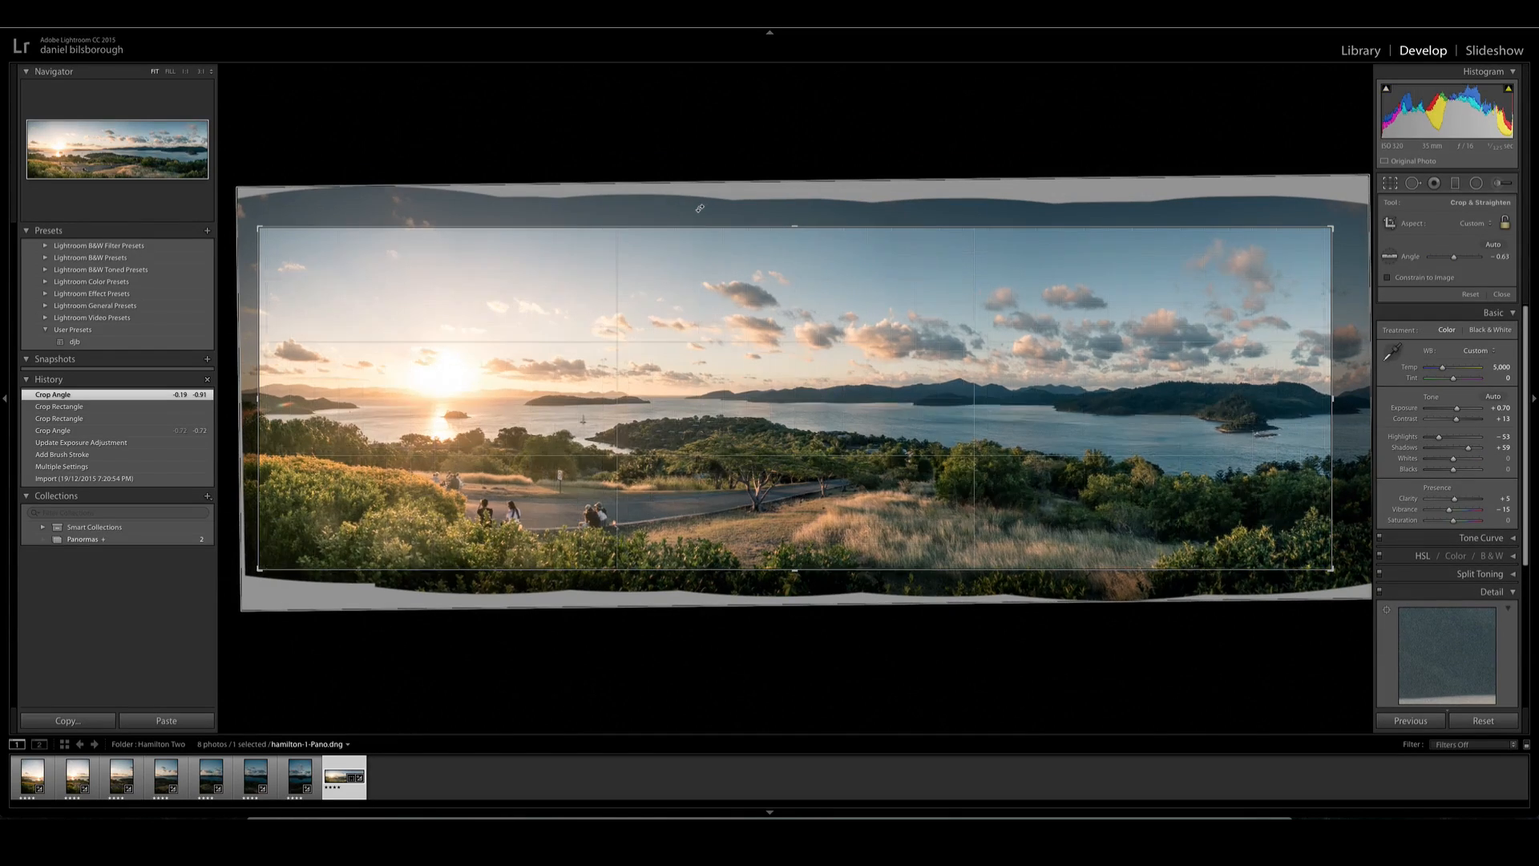
pyautogui.press('Return')
pyautogui.press('f')
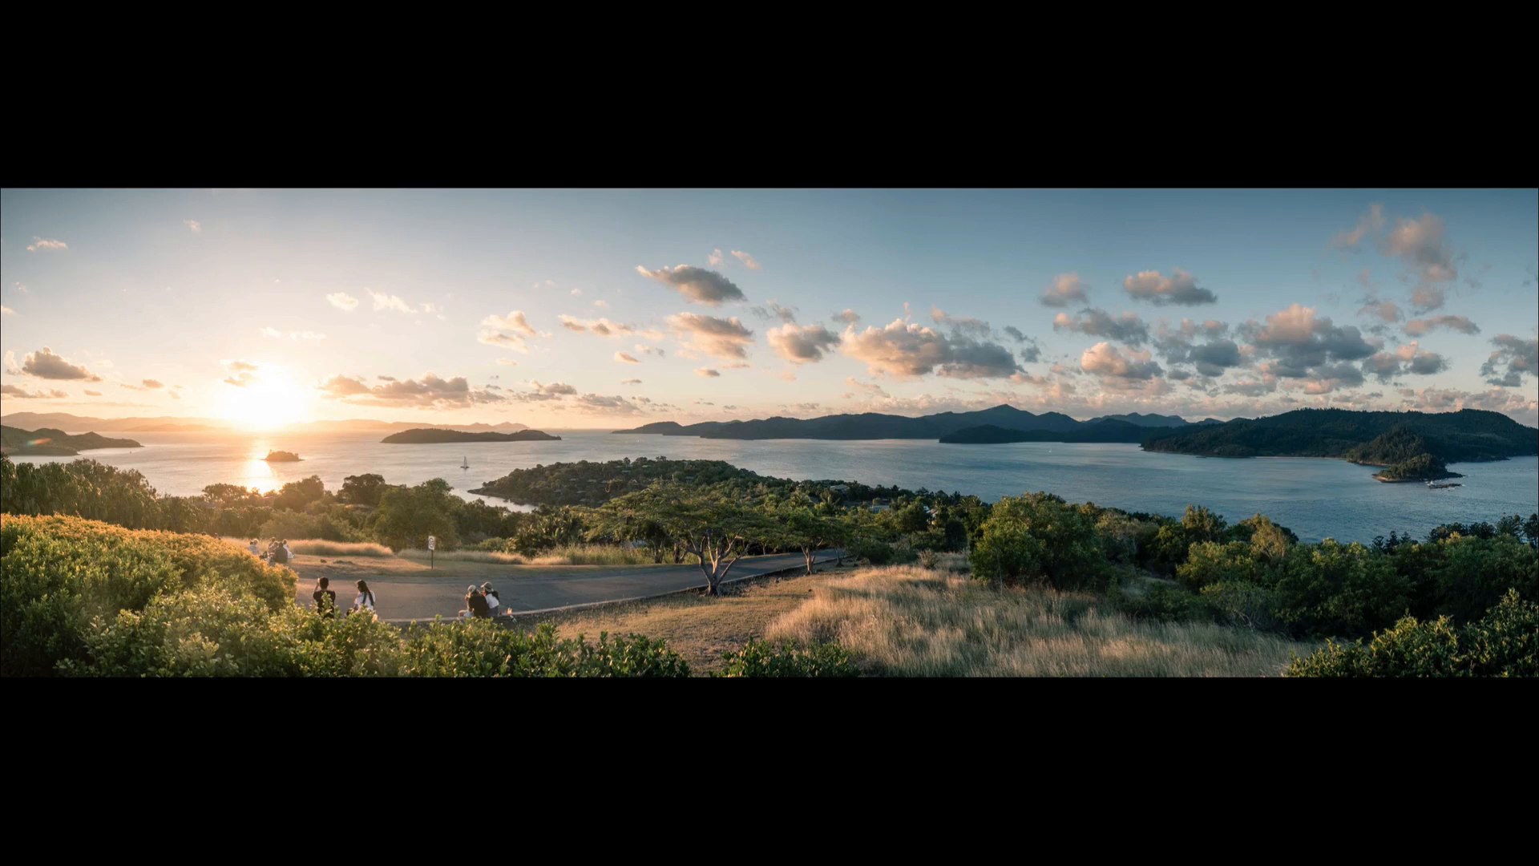